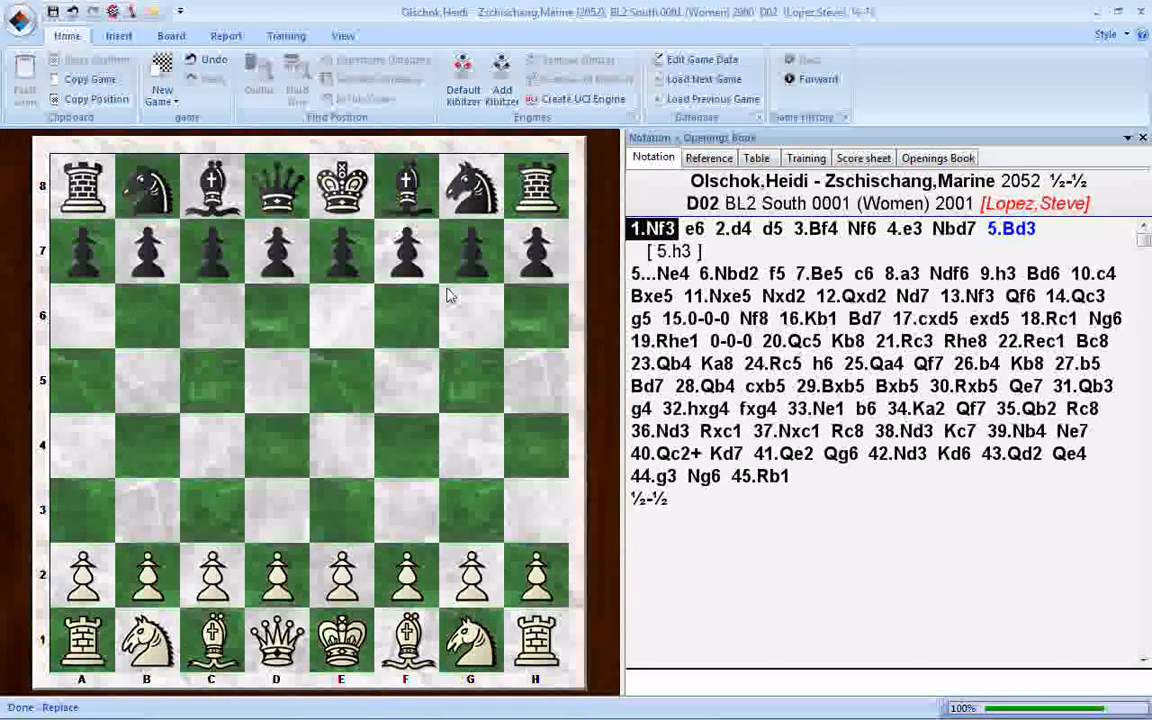
Step: Open the Symbol Palette for annotations and advance the game to White's first move, 1.Nf3
click(119, 37)
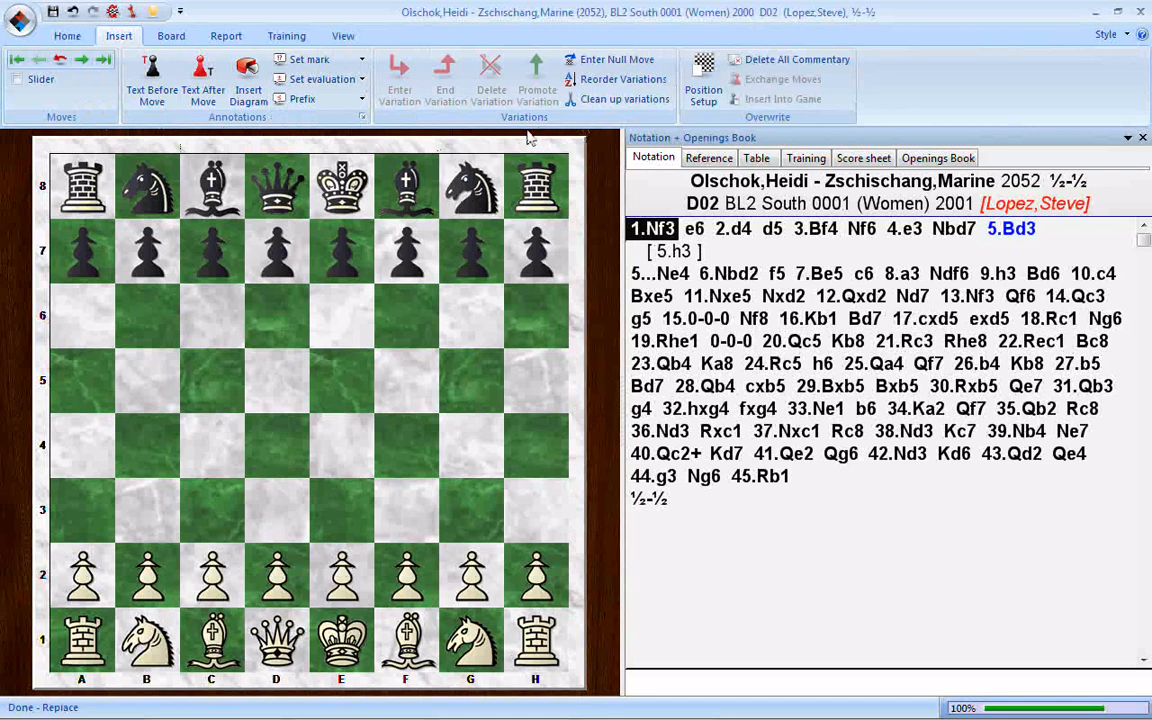
click(364, 119)
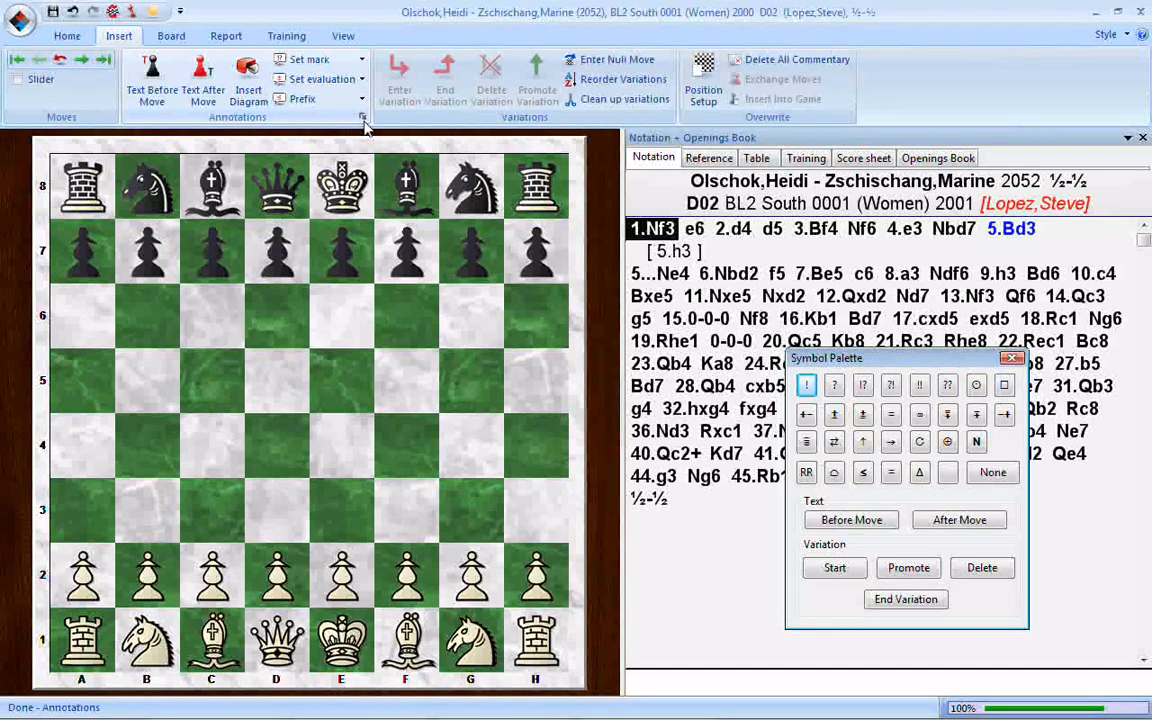
key(Right)
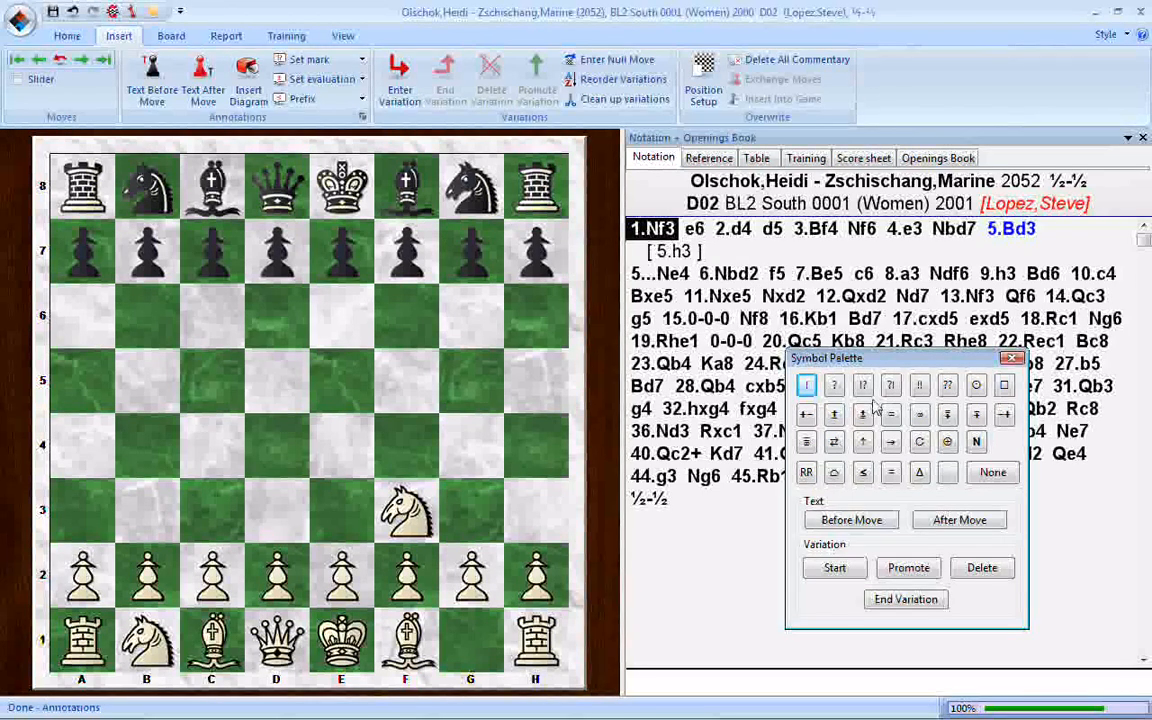
right_click(665, 236)
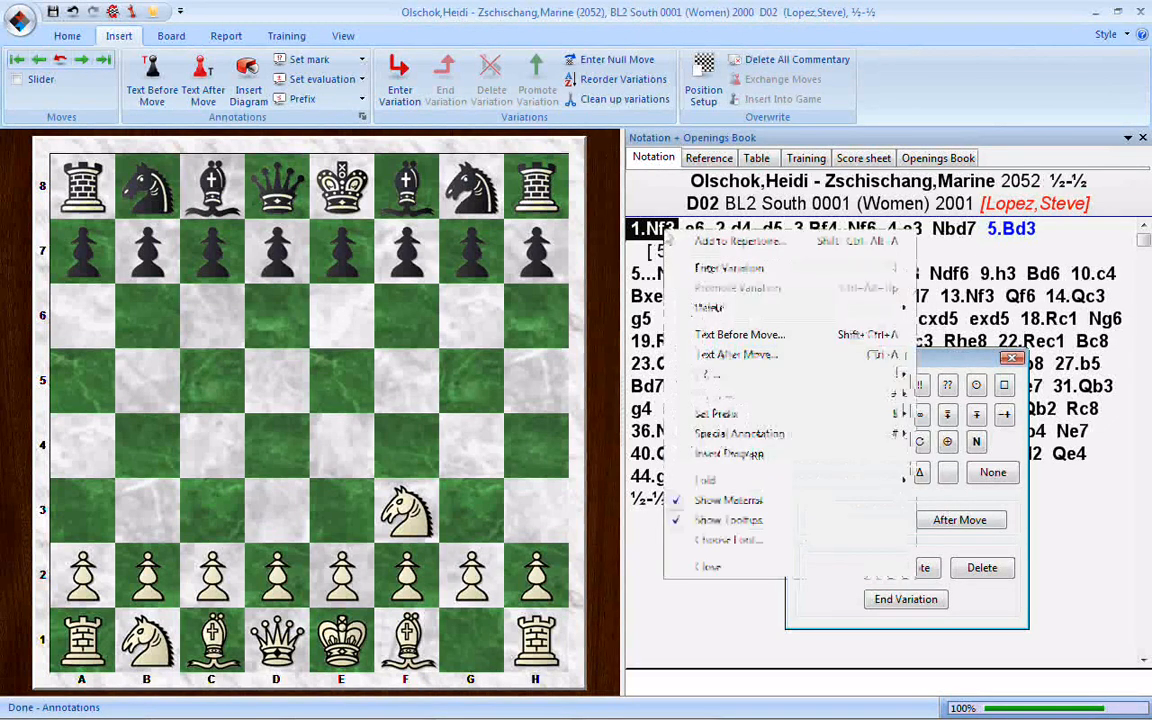
mouse_move(742, 378)
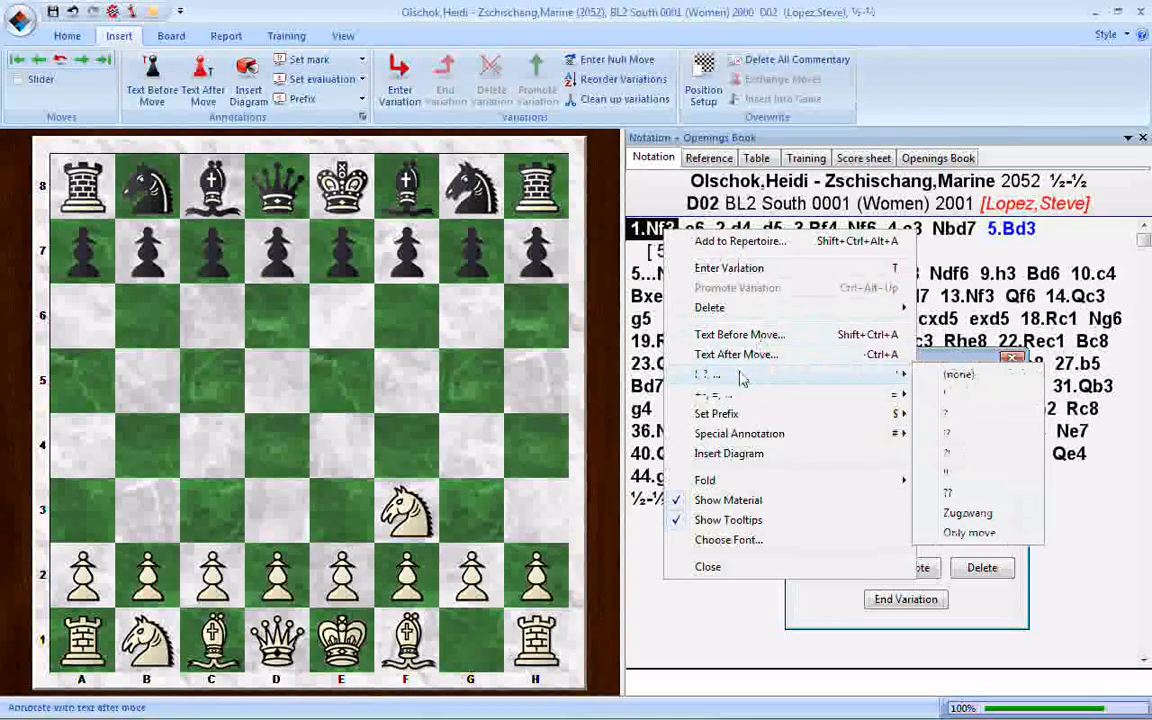
mouse_move(740, 400)
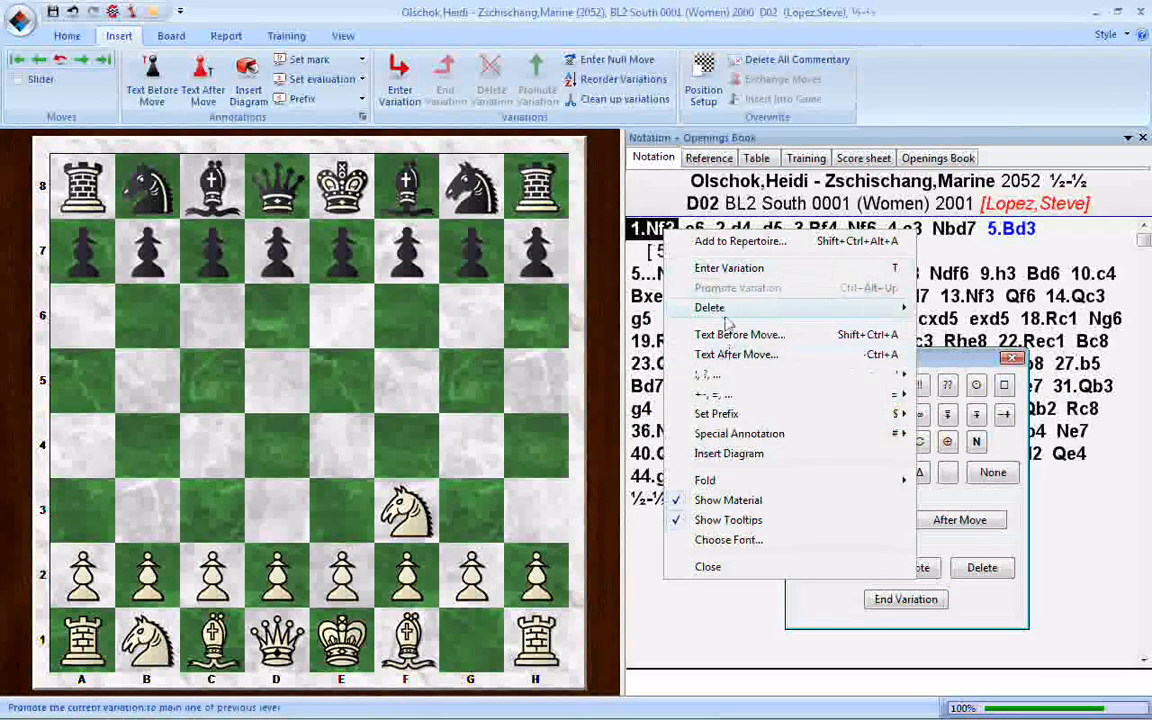
click(935, 361)
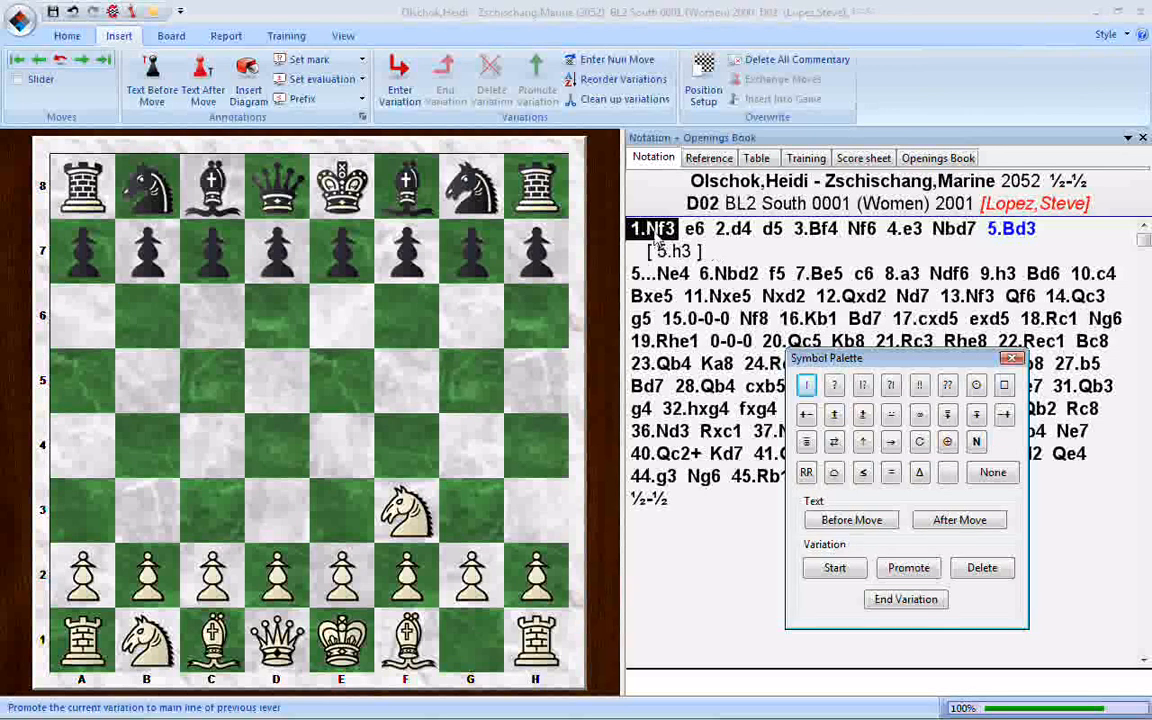
Step: Add the text "A noncomittal move which can transpose into a variety of openings." after the move 1.Nf3
click(945, 521)
text(A nonco)
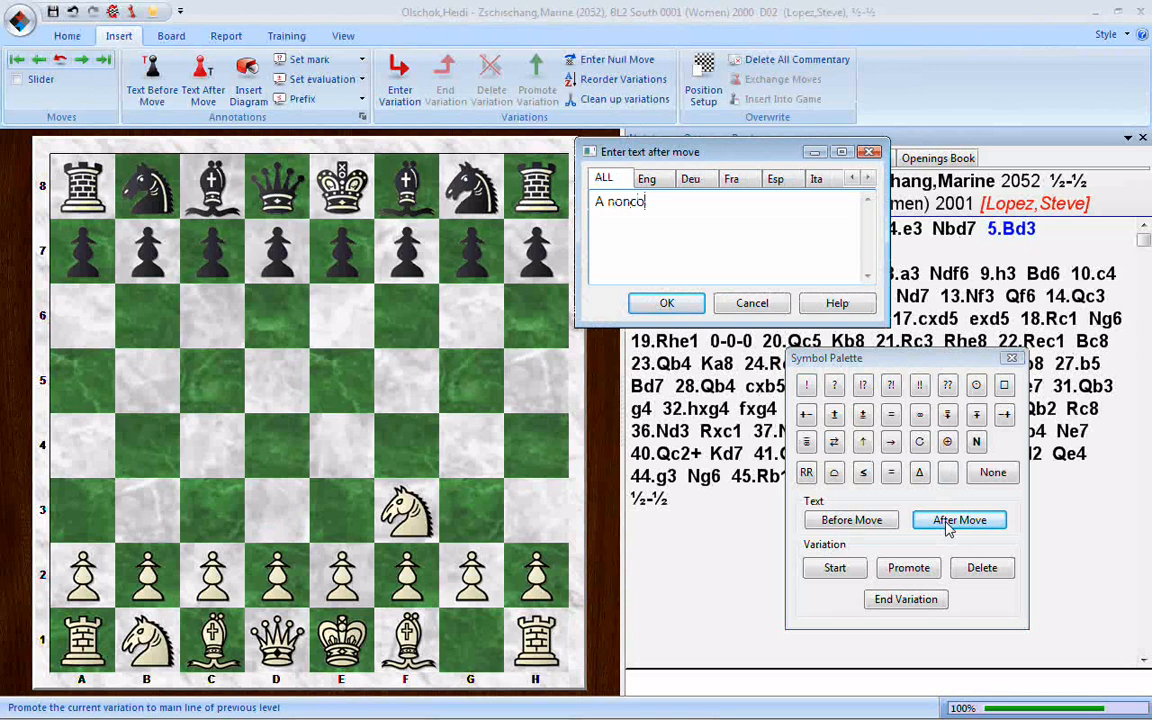
text(mittal mo)
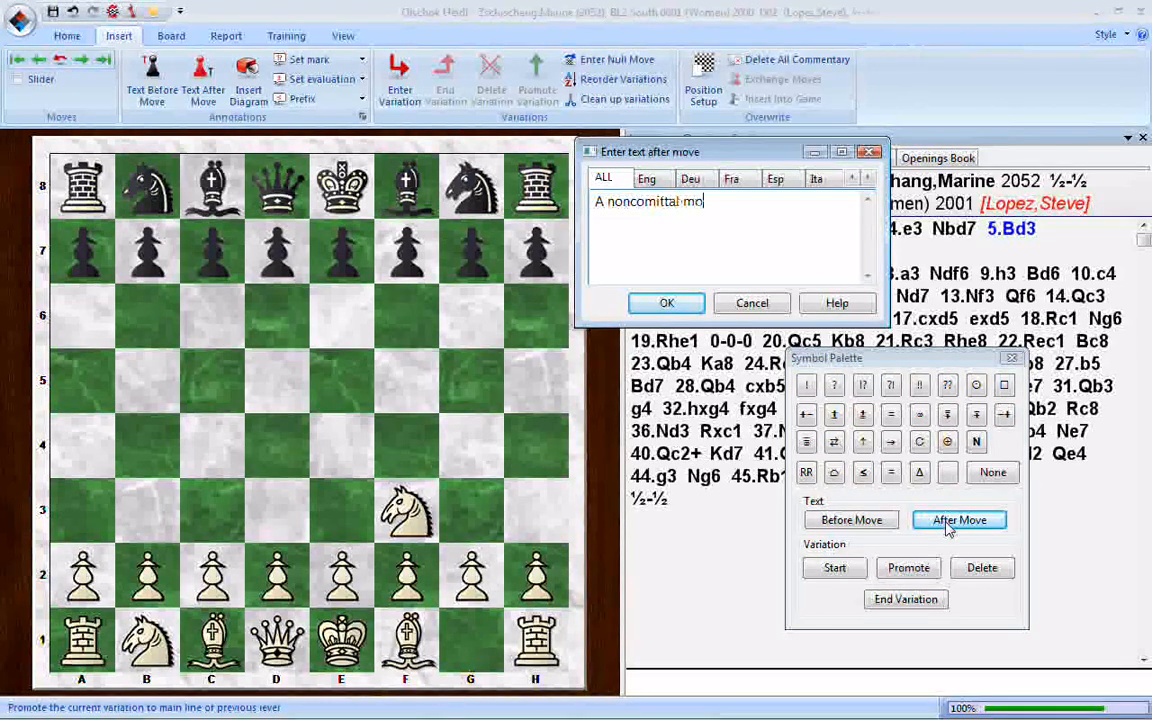
text(ve which can t)
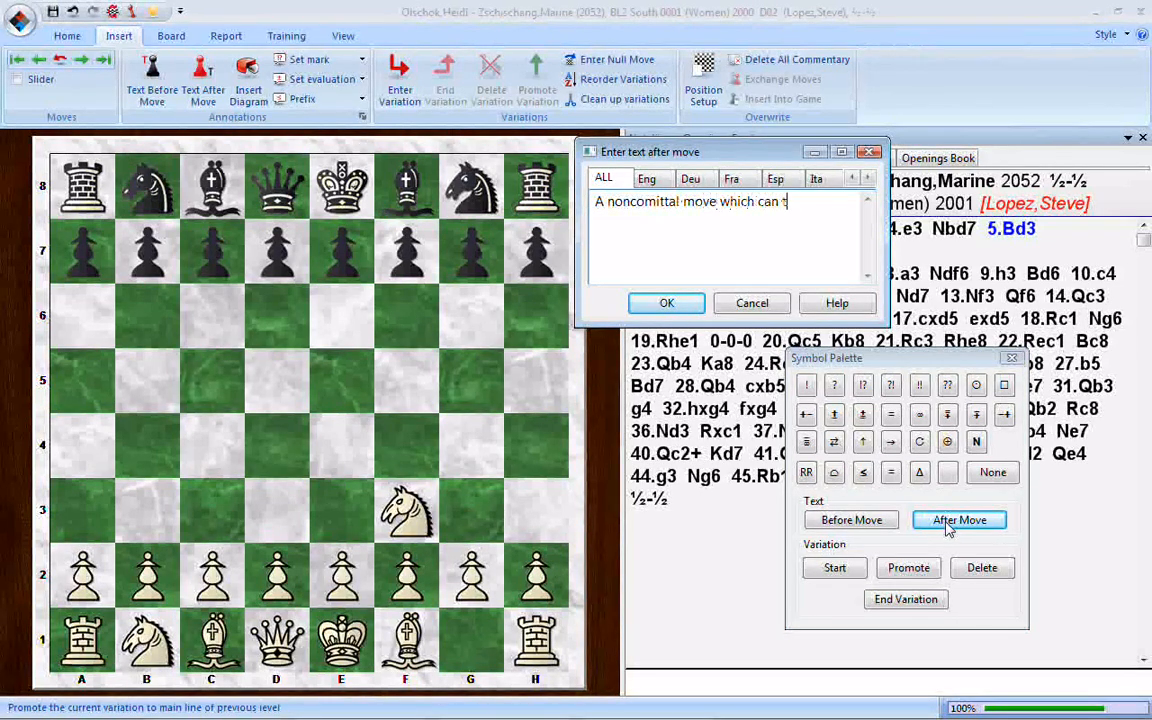
text(ranspose into a varie)
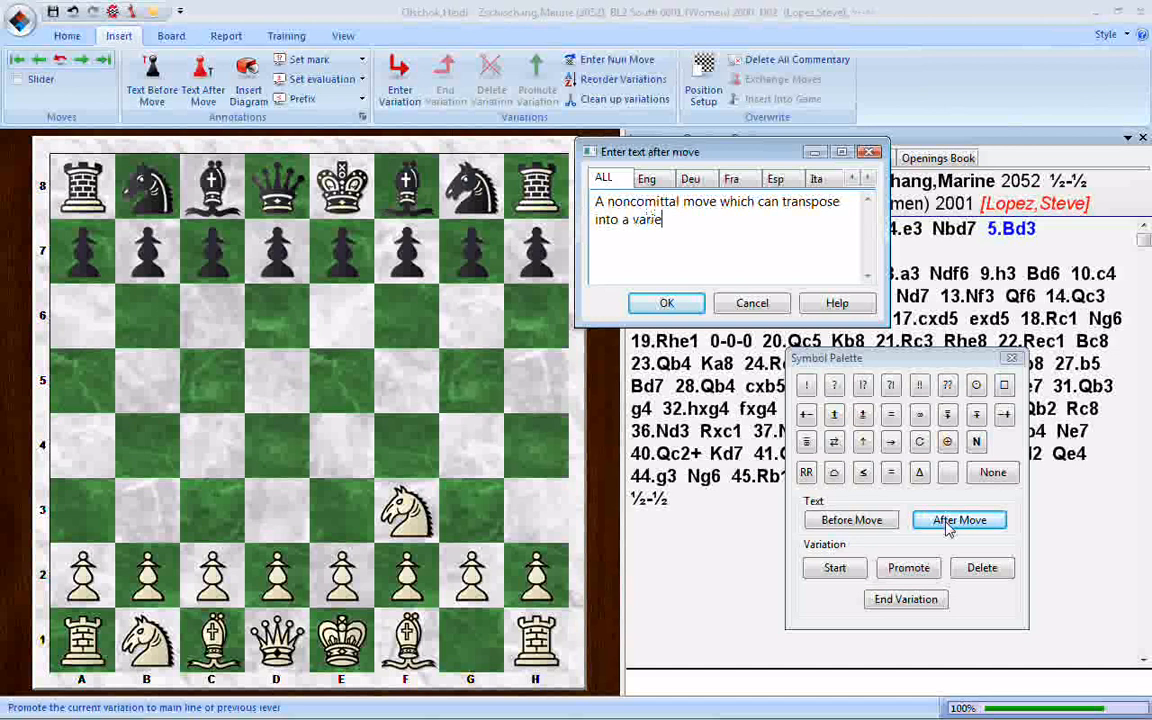
text(ty of opening)
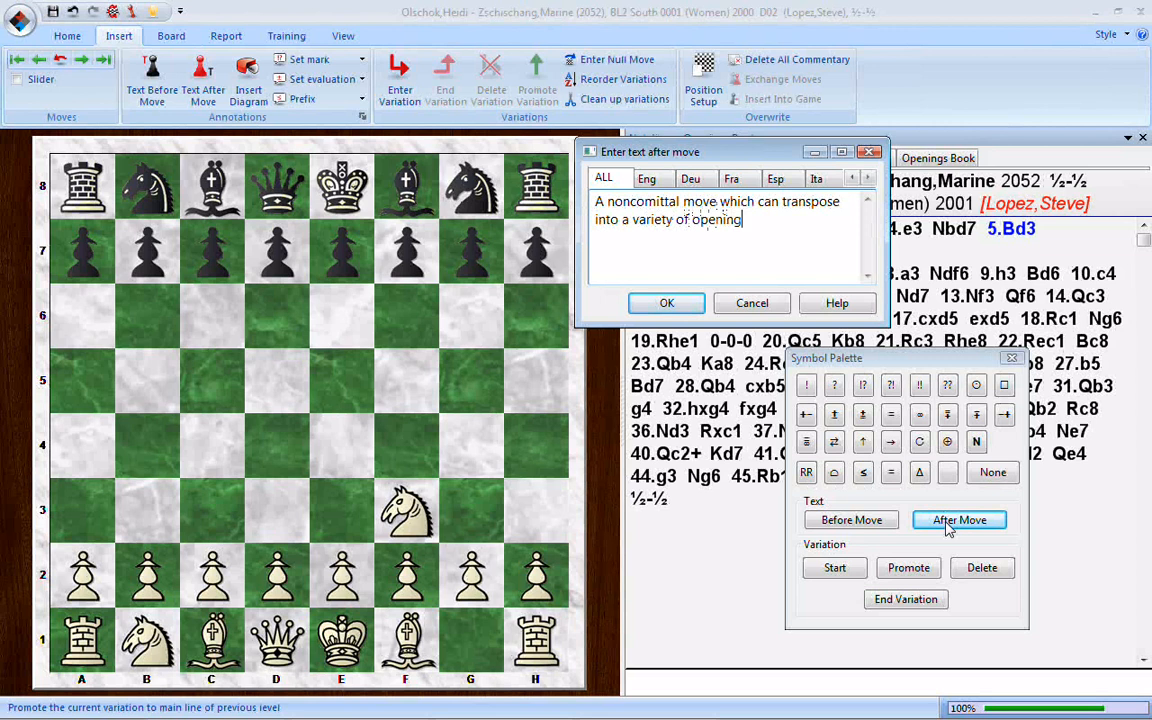
text(s.)
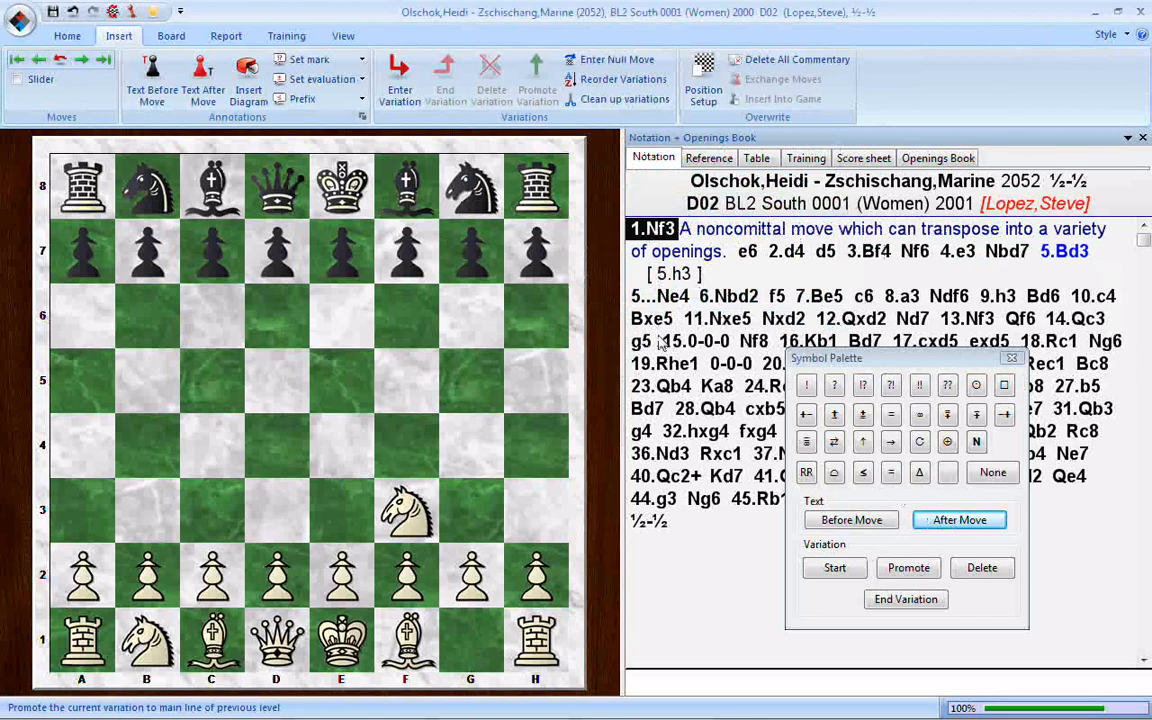
Step: Advance to White's fifth move, choosing 5.Bd3 over 5.h3, and mark it with the N symbol
key(Right)
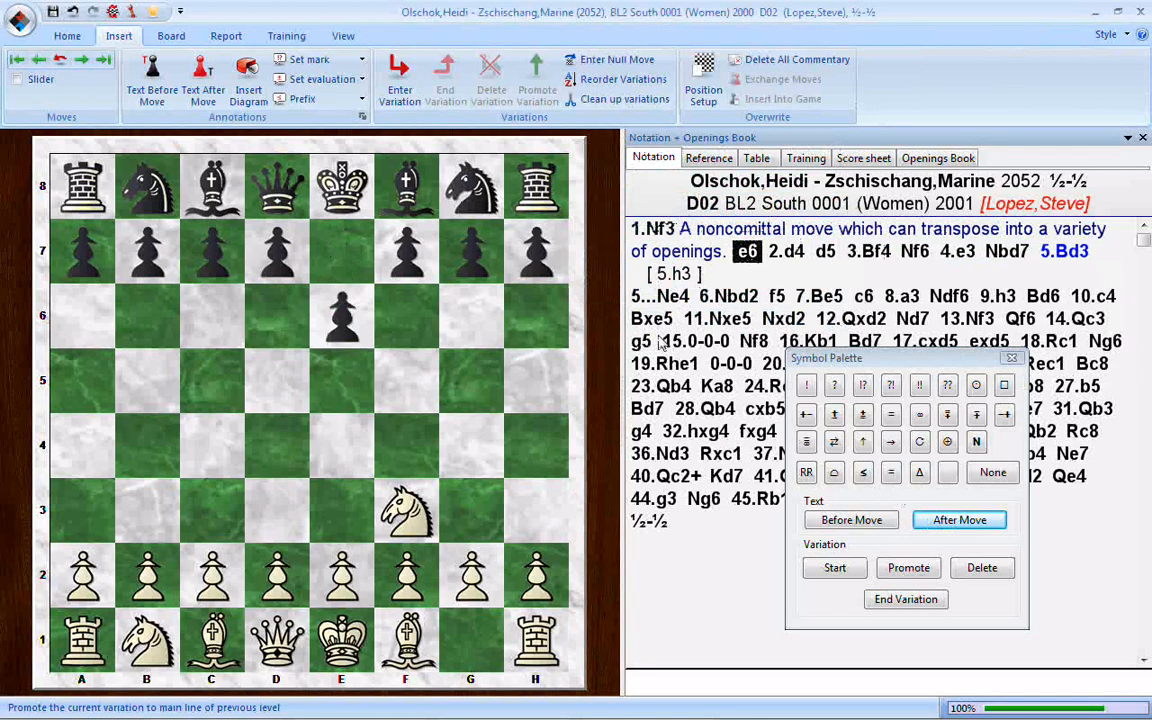
key(Right)
key(Right)
key(Right)
key(Right)
key(Right)
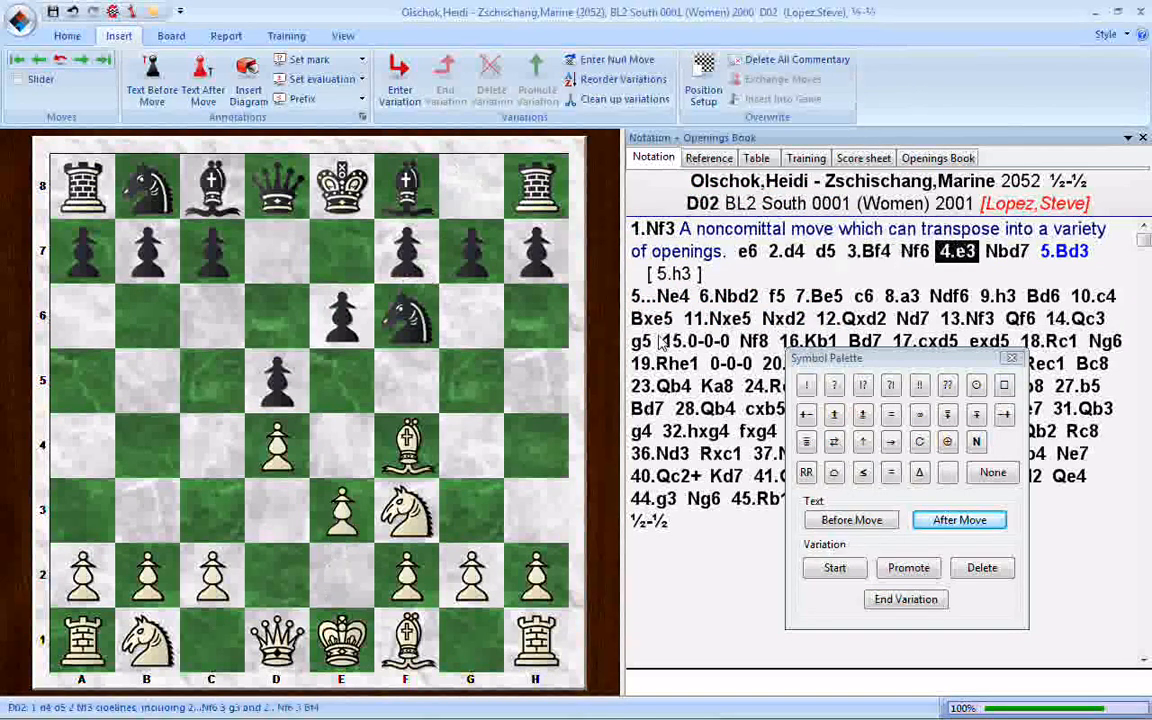
key(Right)
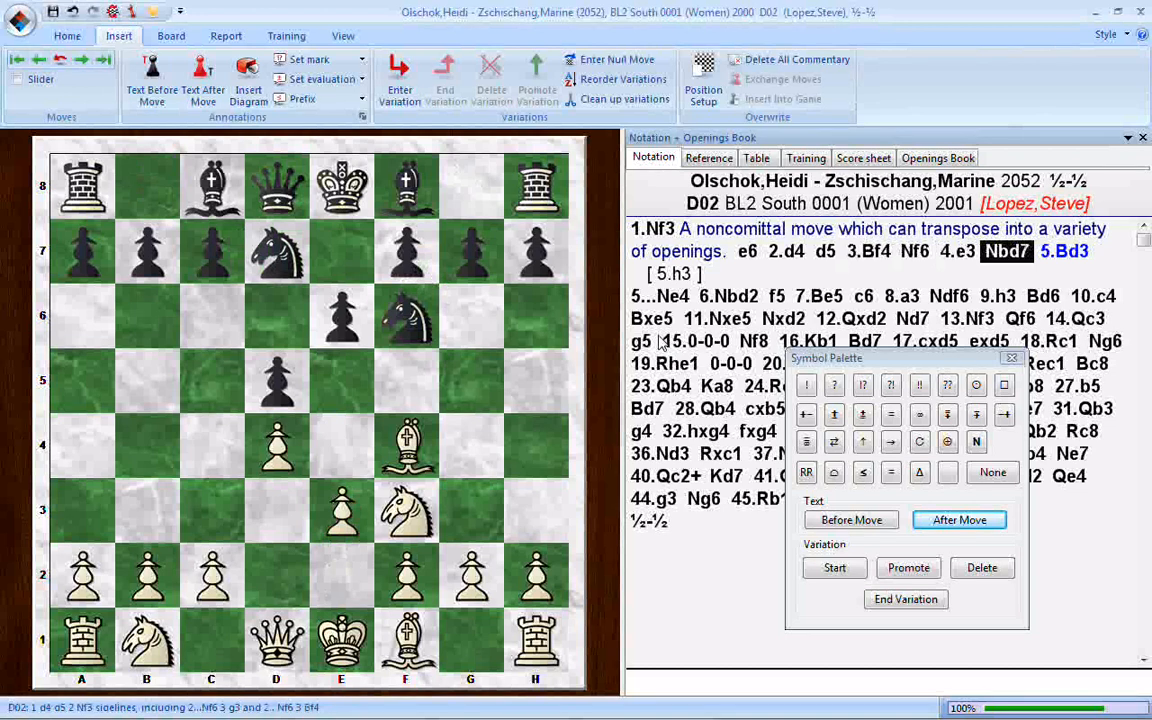
key(Right)
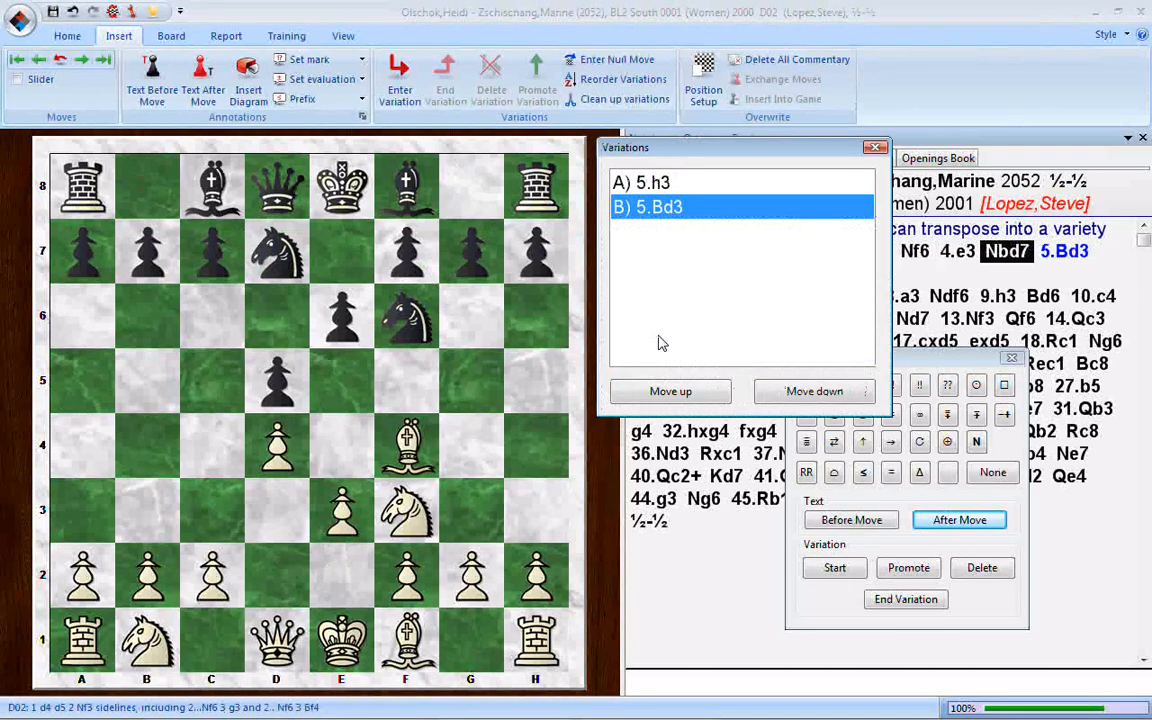
key(Return)
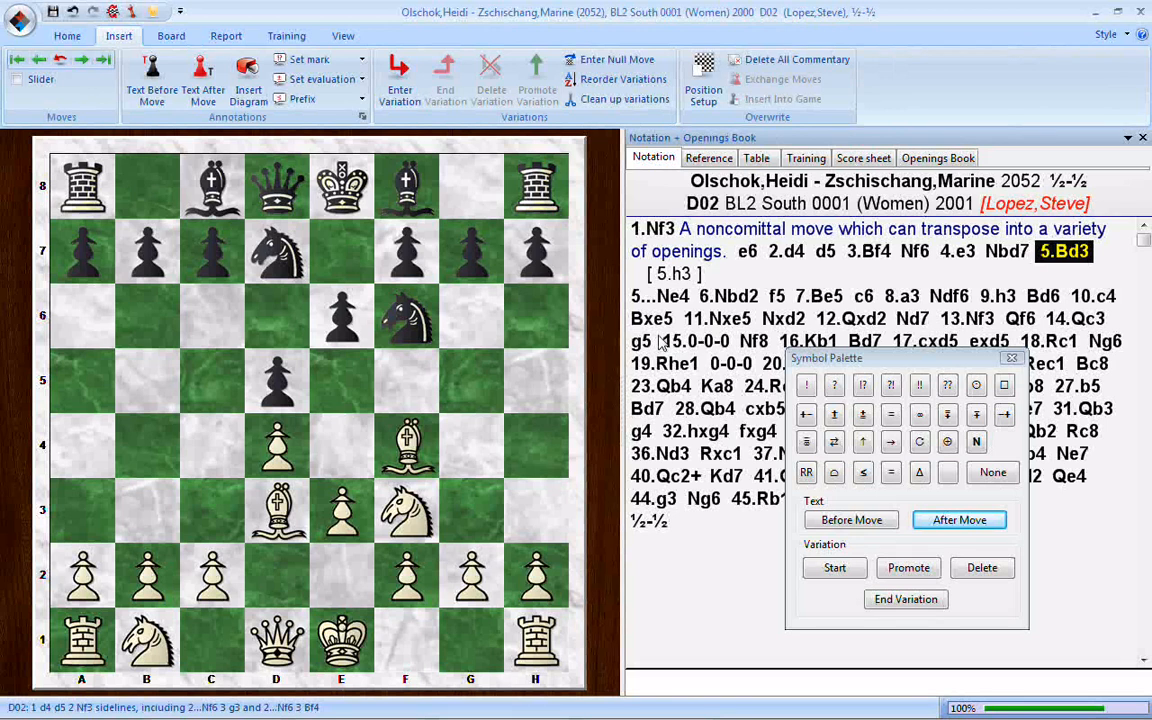
click(977, 445)
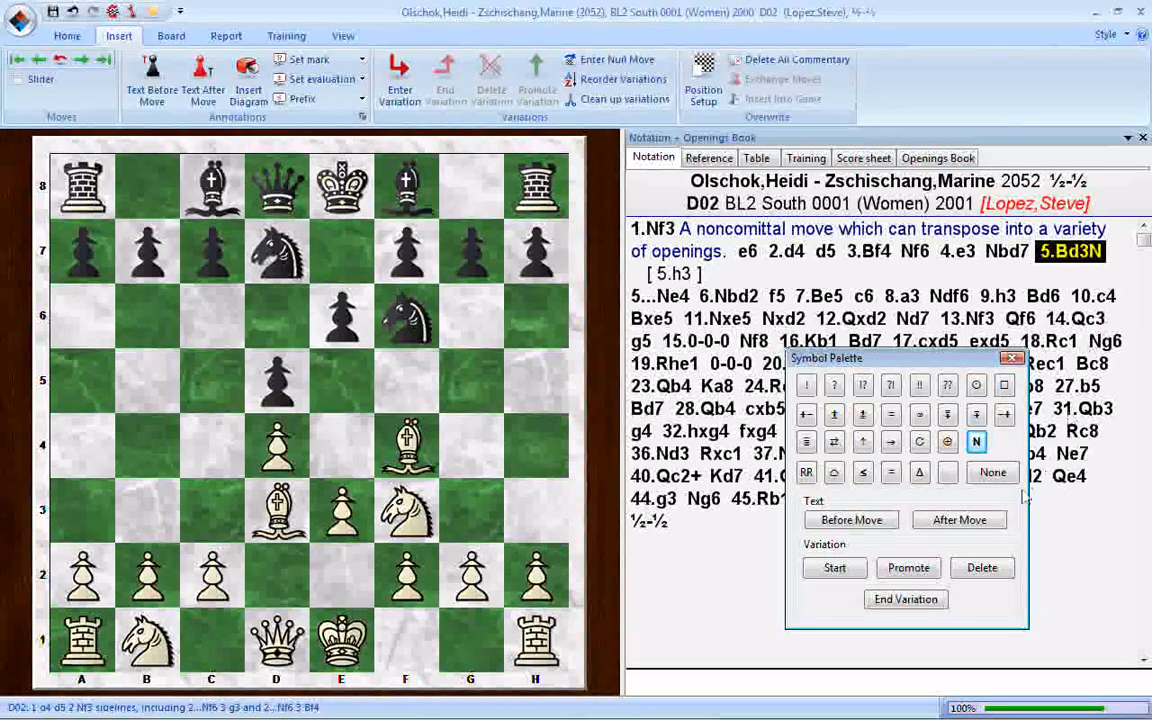
click(992, 475)
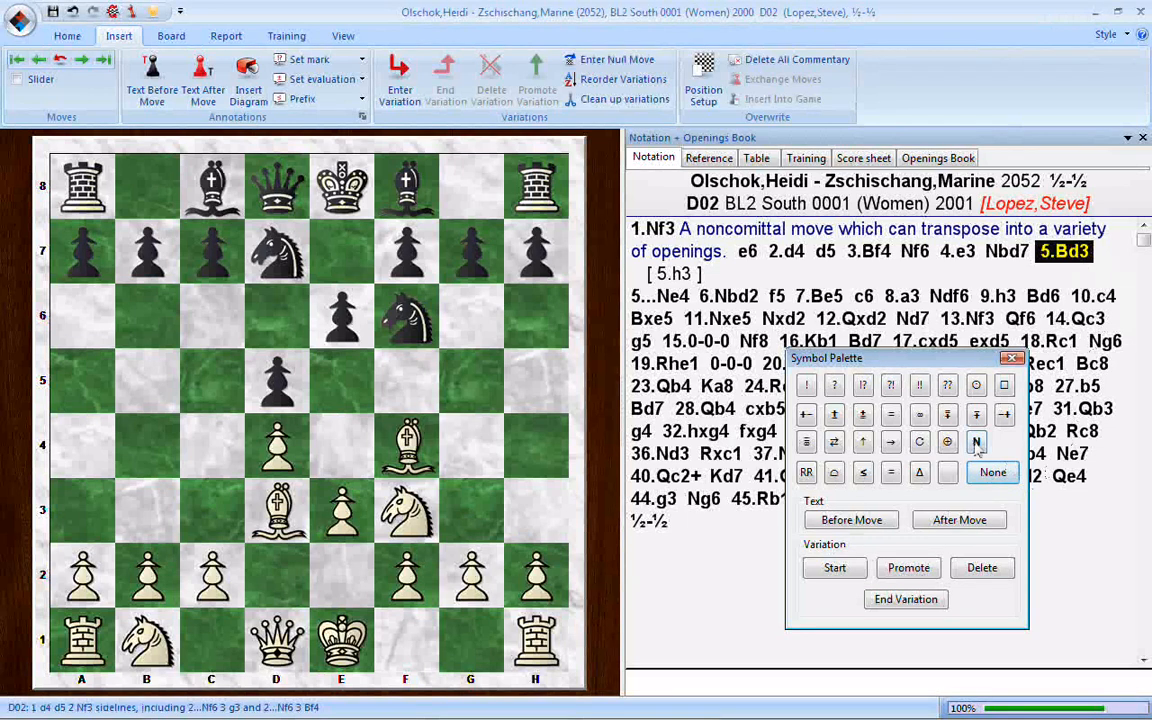
click(977, 444)
Step: Move the Symbol Palette lower to uncover more of the notation and go to White's seventh move, 7.Be5
drag(920, 366, 920, 410)
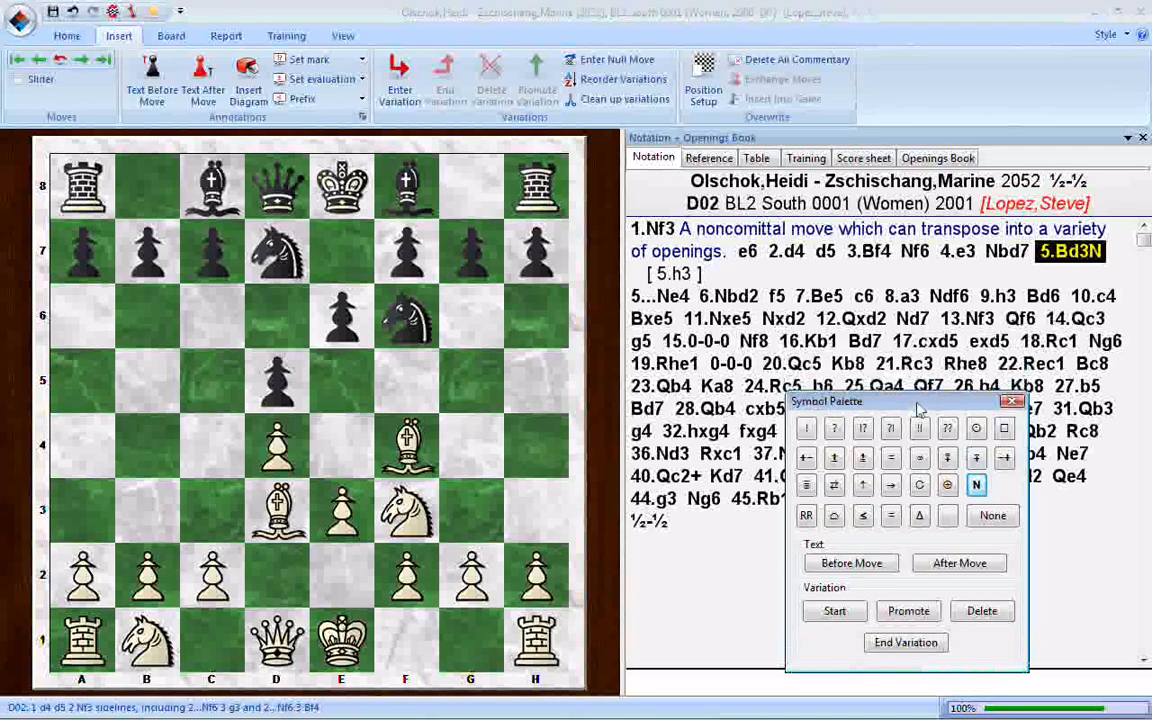
key(Right)
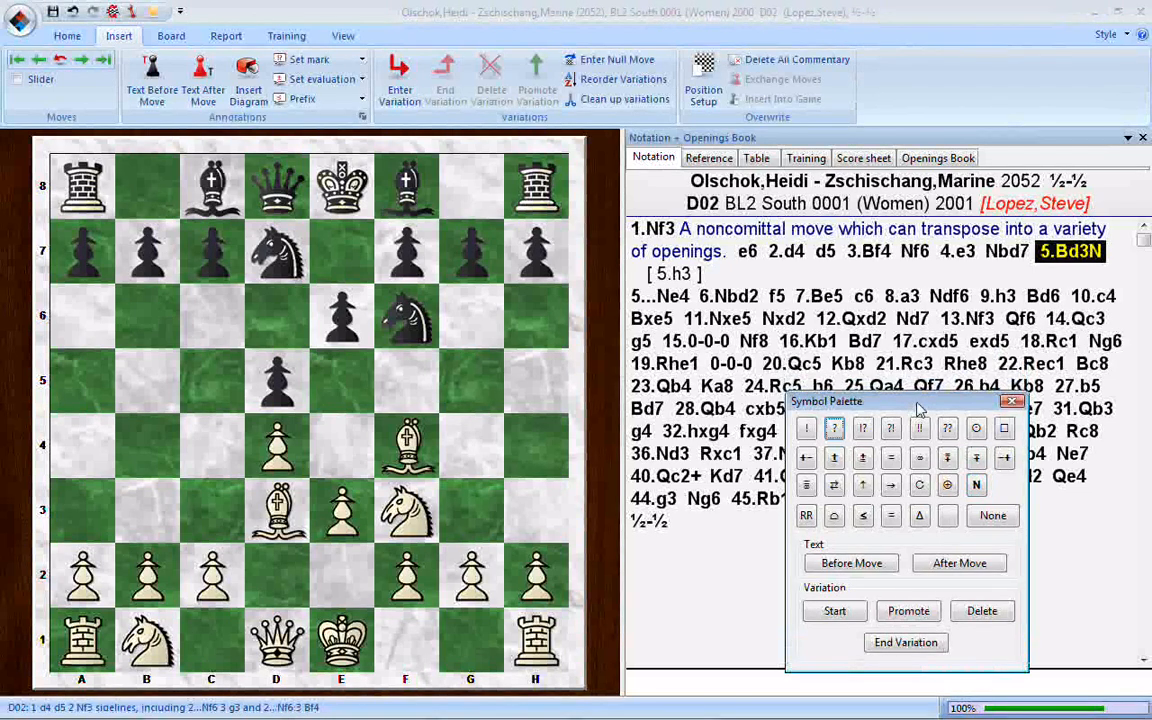
click(805, 21)
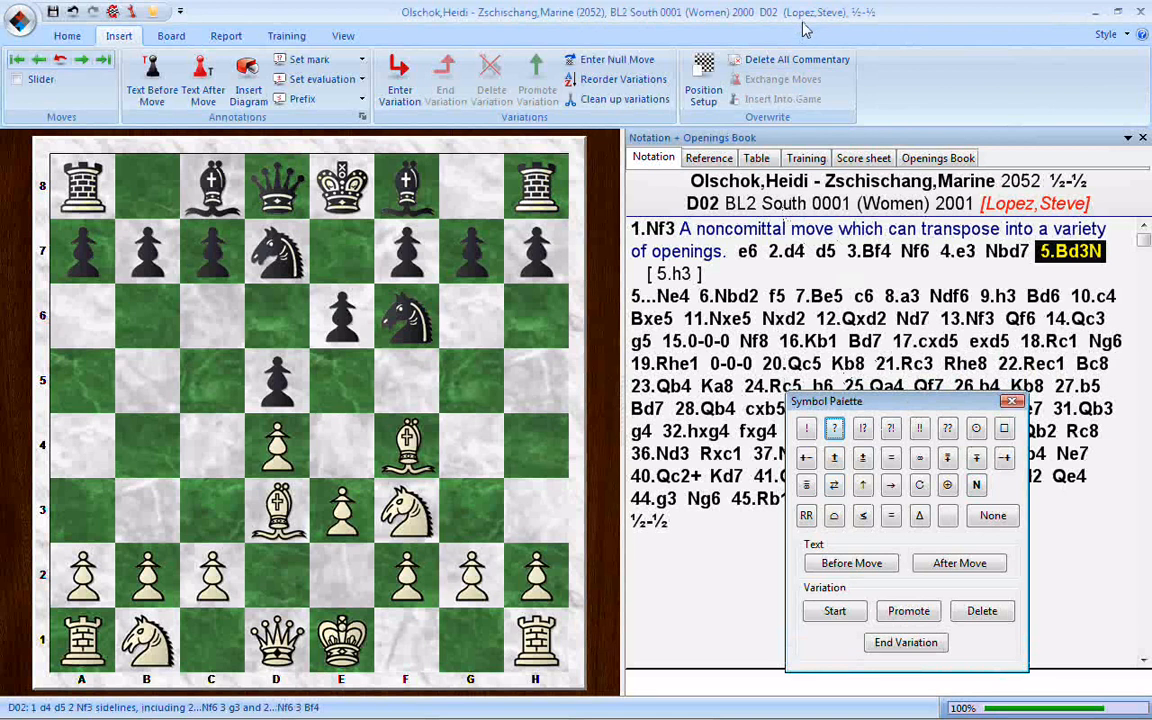
key(Right)
key(Right)
key(Right)
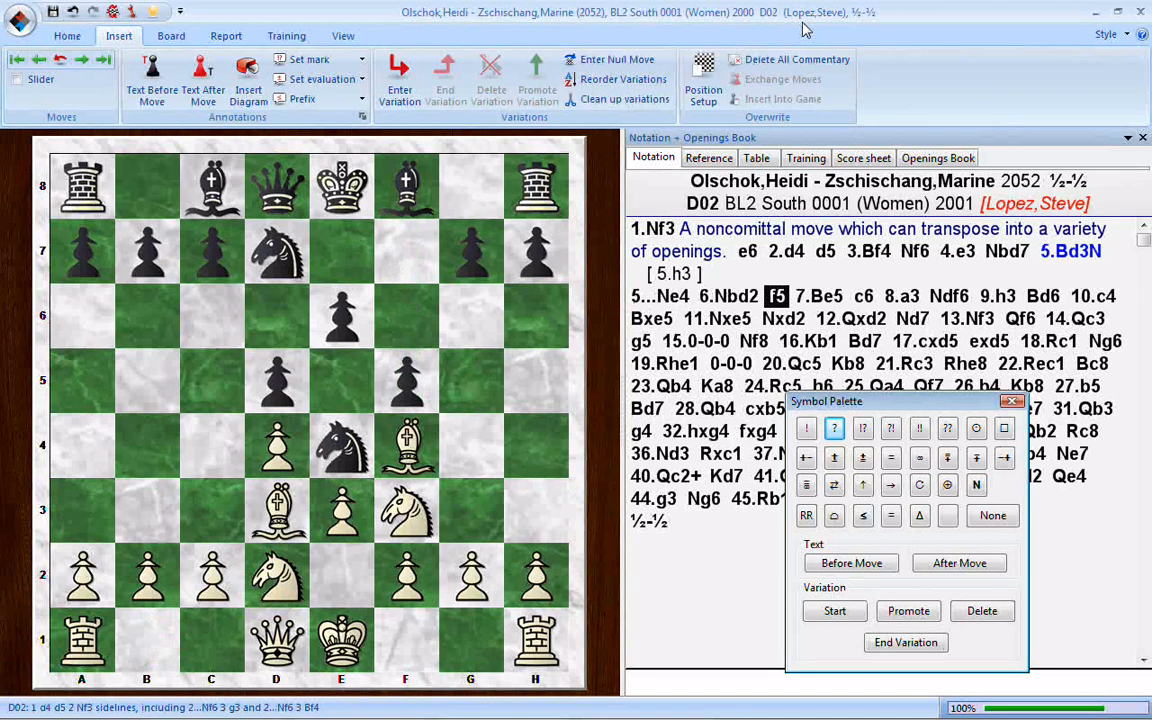
key(Right)
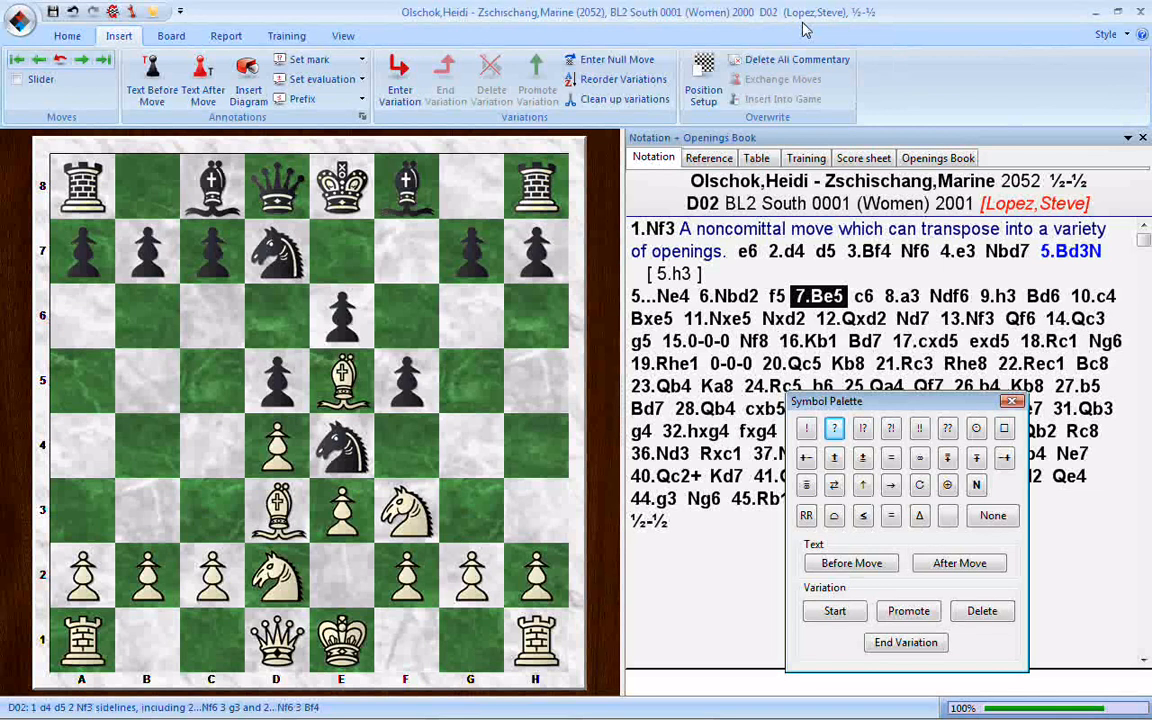
key(Left)
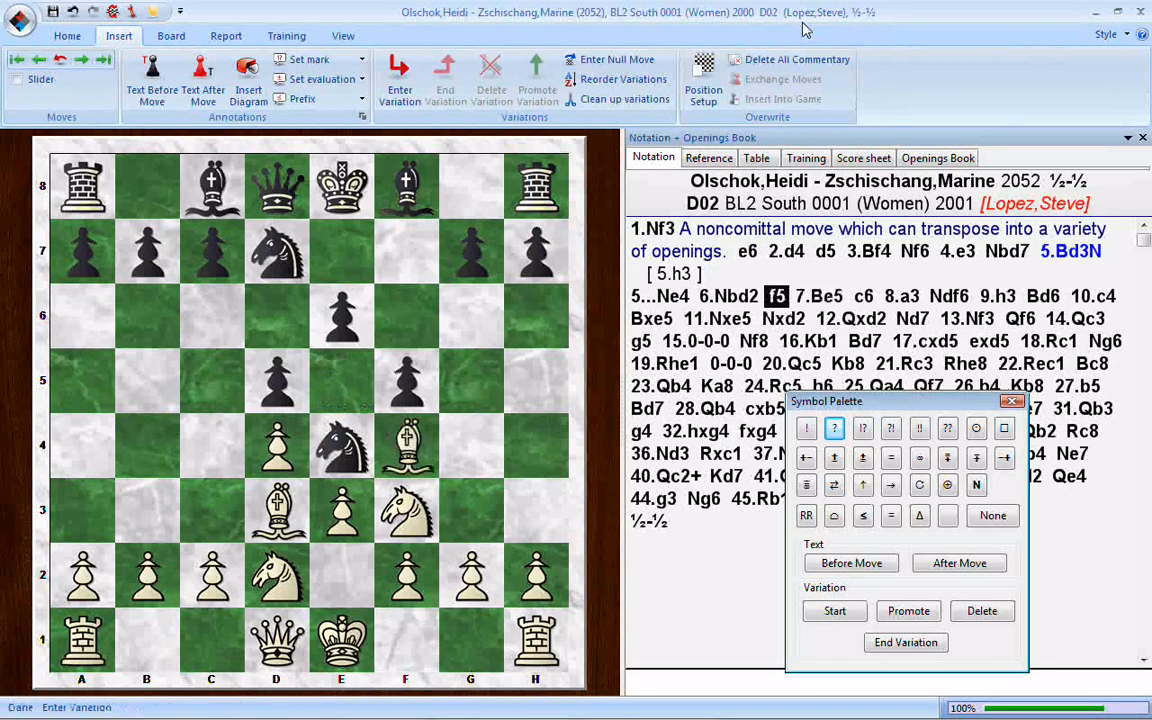
click(810, 296)
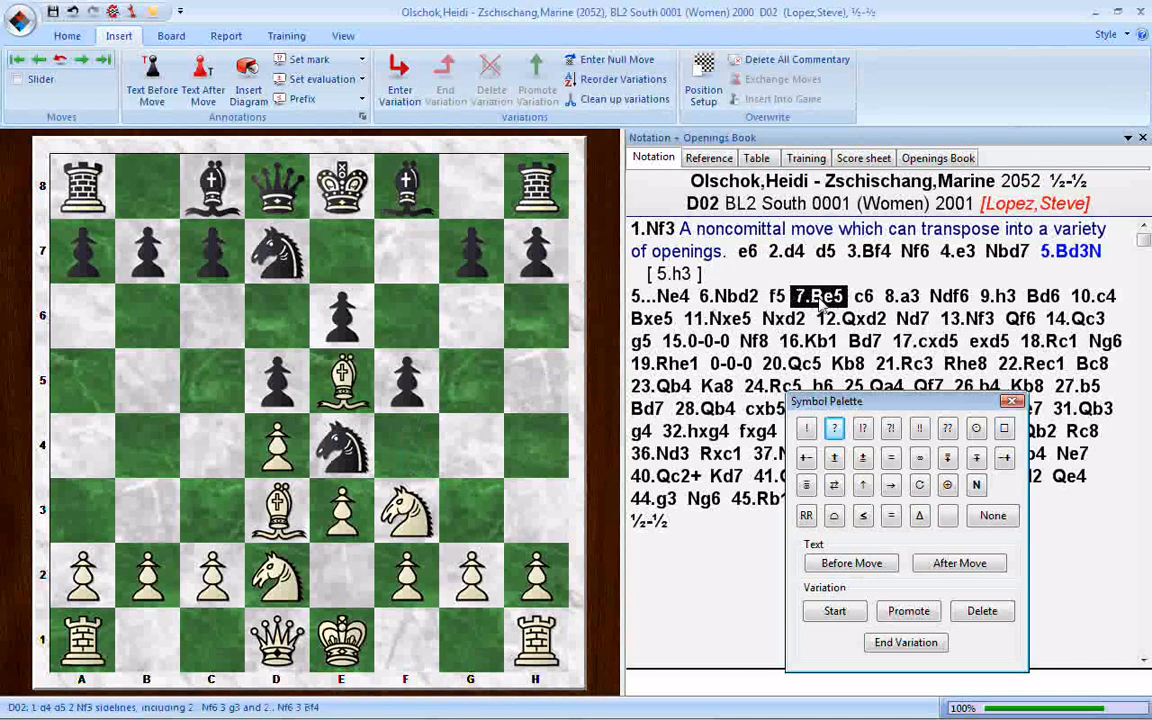
Step: Start a variation as an alternative to 7.Be5 and enter the moves 7.Ne5 Nxe5 8.Bxe5
click(838, 614)
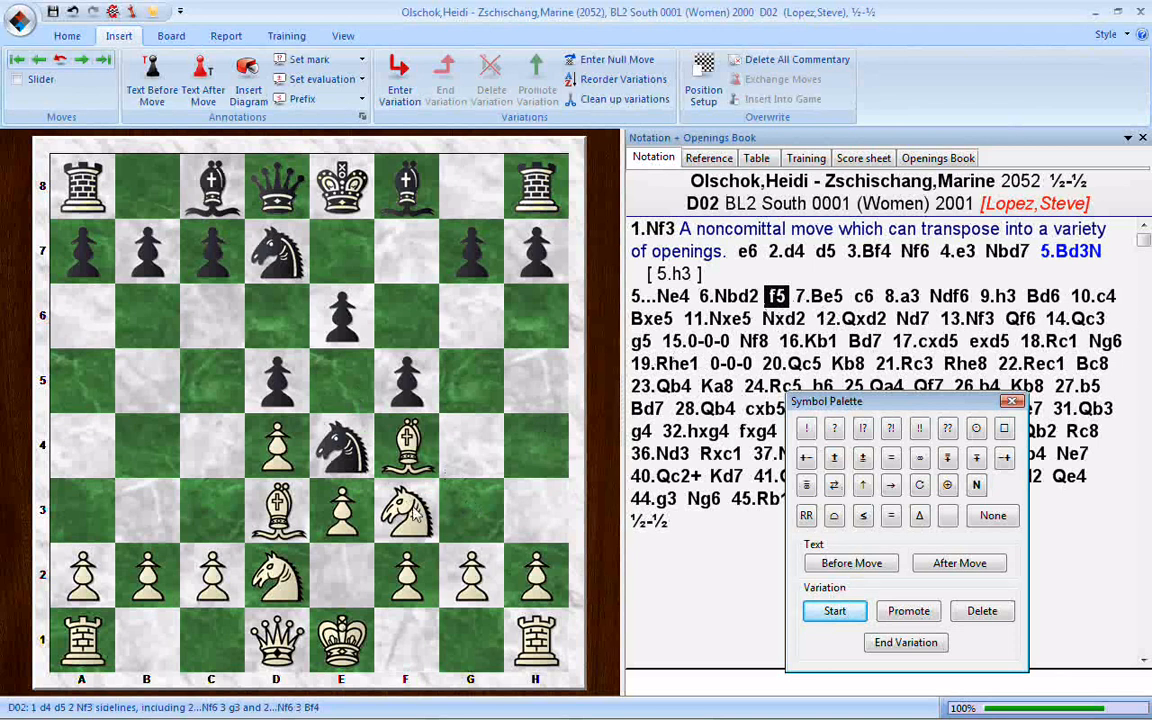
drag(405, 510, 341, 380)
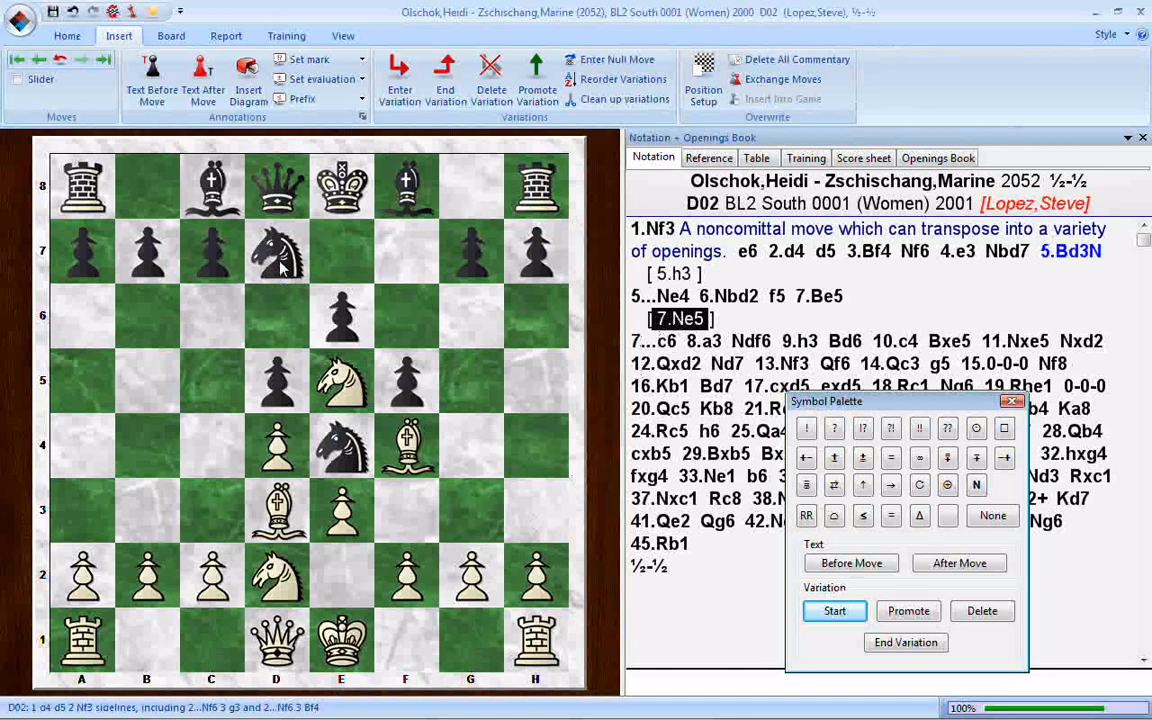
drag(283, 262, 341, 397)
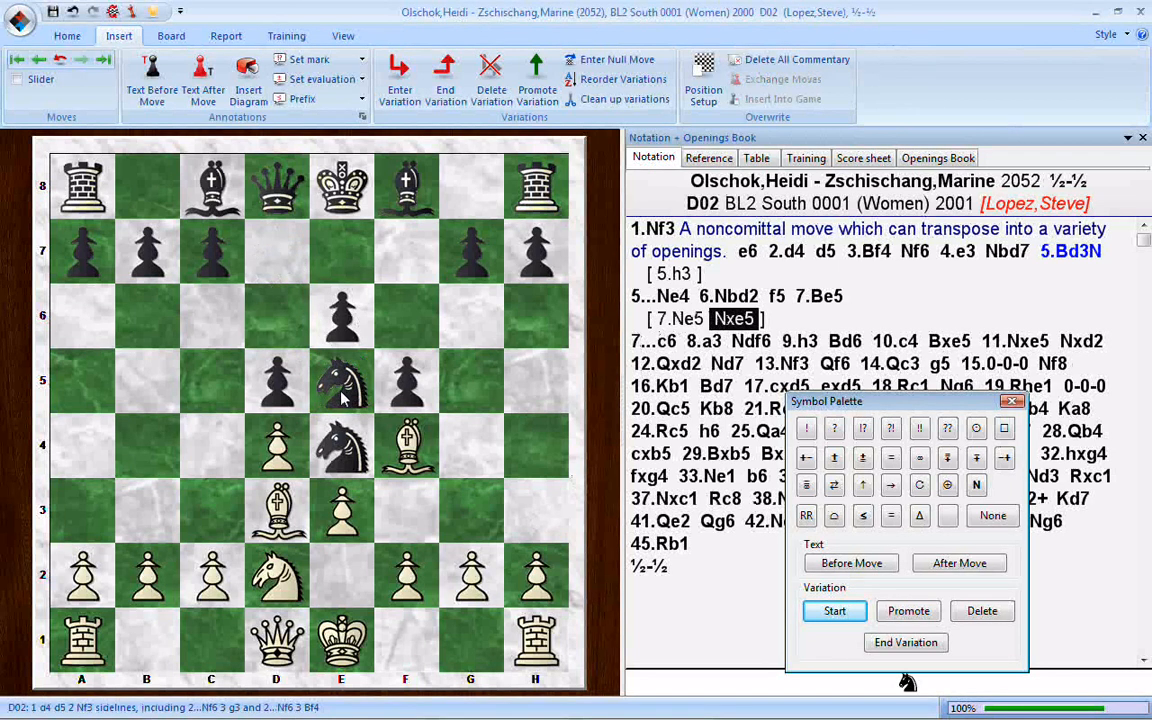
drag(405, 442, 341, 380)
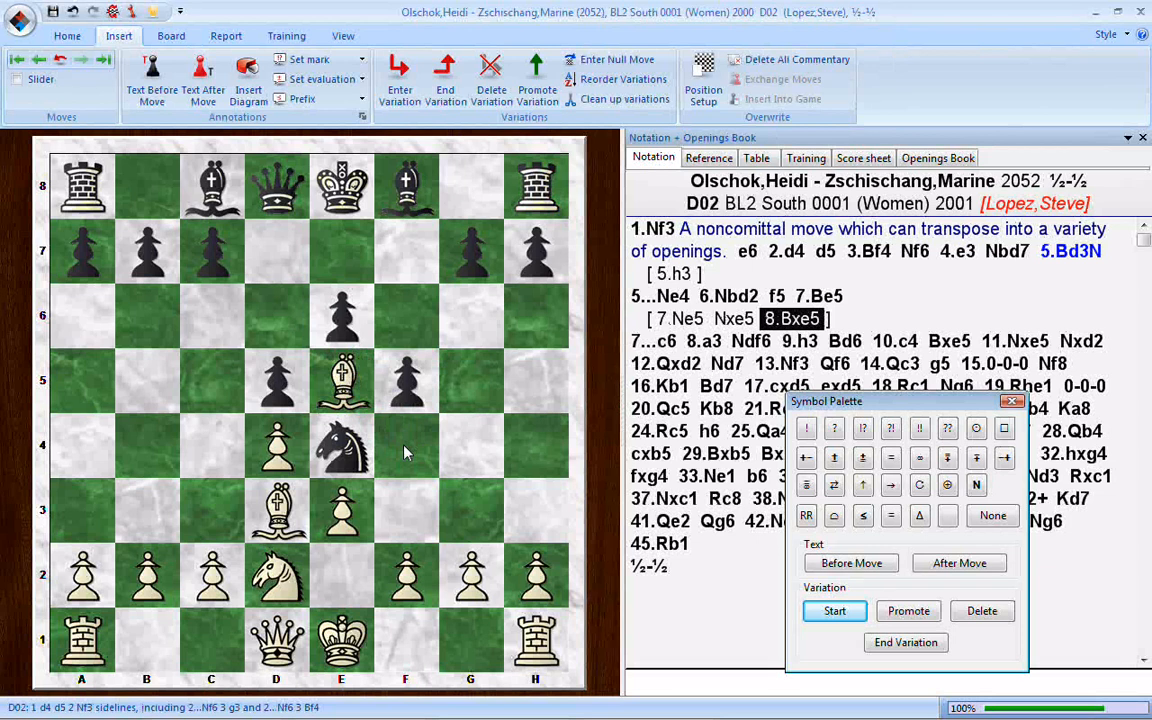
Step: Mark the variation's first move, 7.Ne5, with the ⌓ prefix symbol and check the variation's moves
click(682, 319)
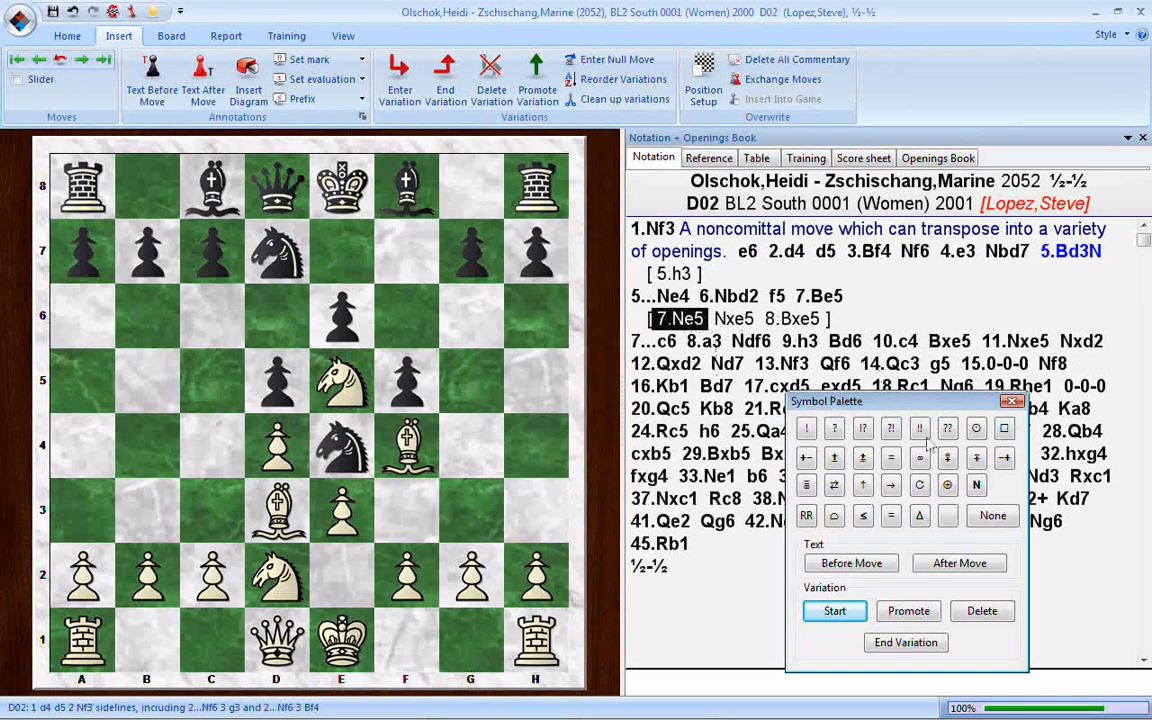
click(834, 515)
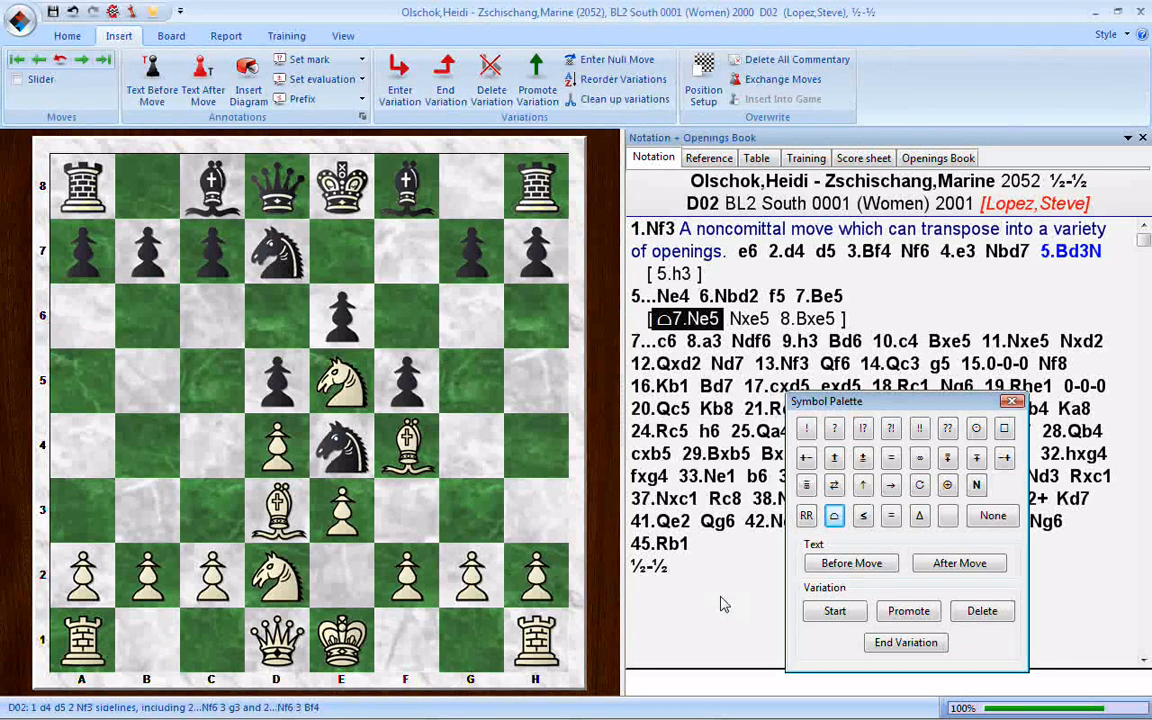
click(812, 322)
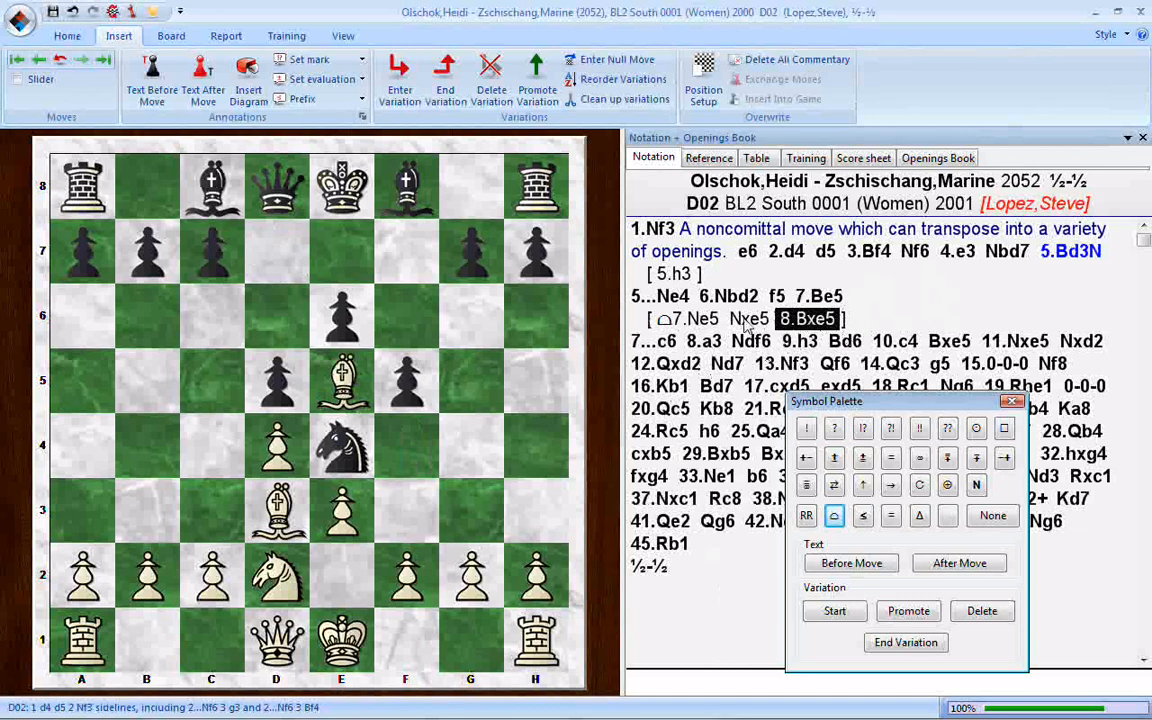
click(700, 319)
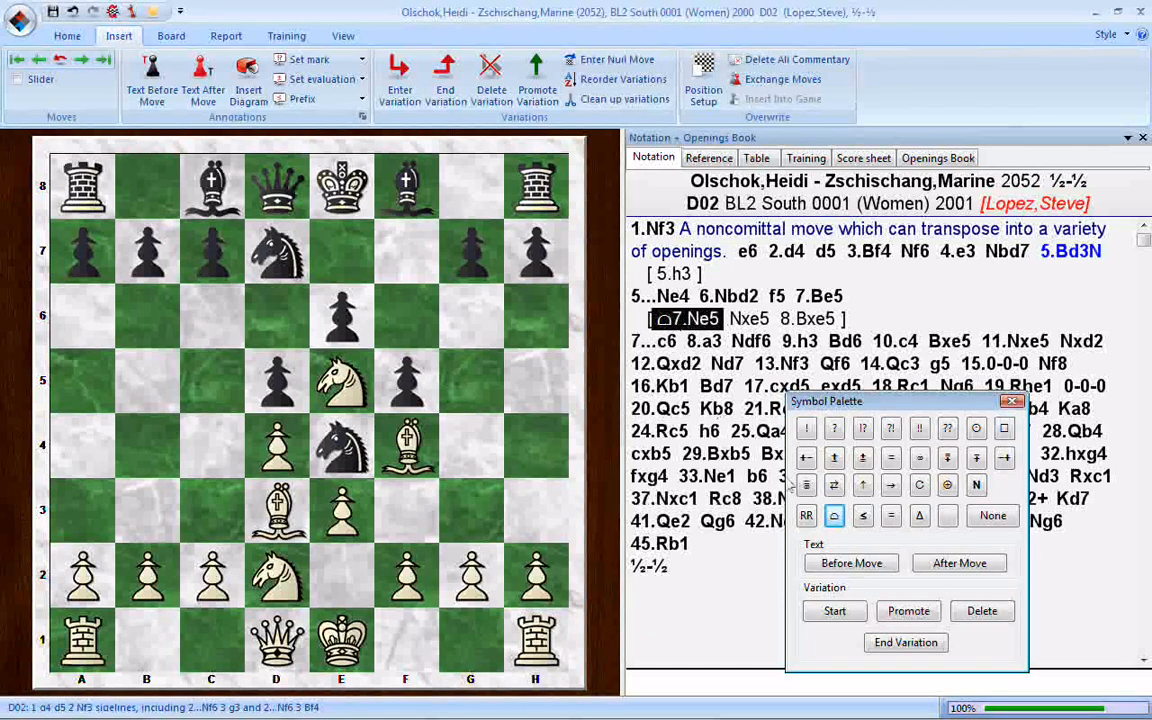
Step: Promote the 7.Ne5 variation to the main line and restore 7.Be5 as the main line
click(908, 611)
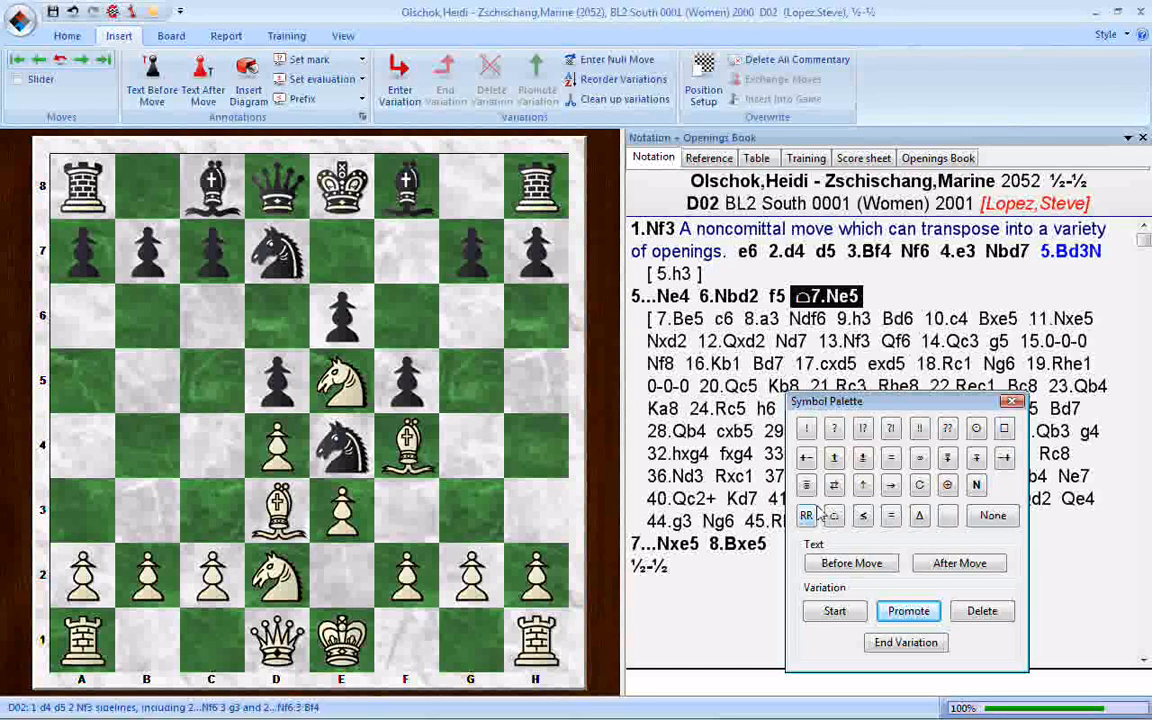
click(683, 319)
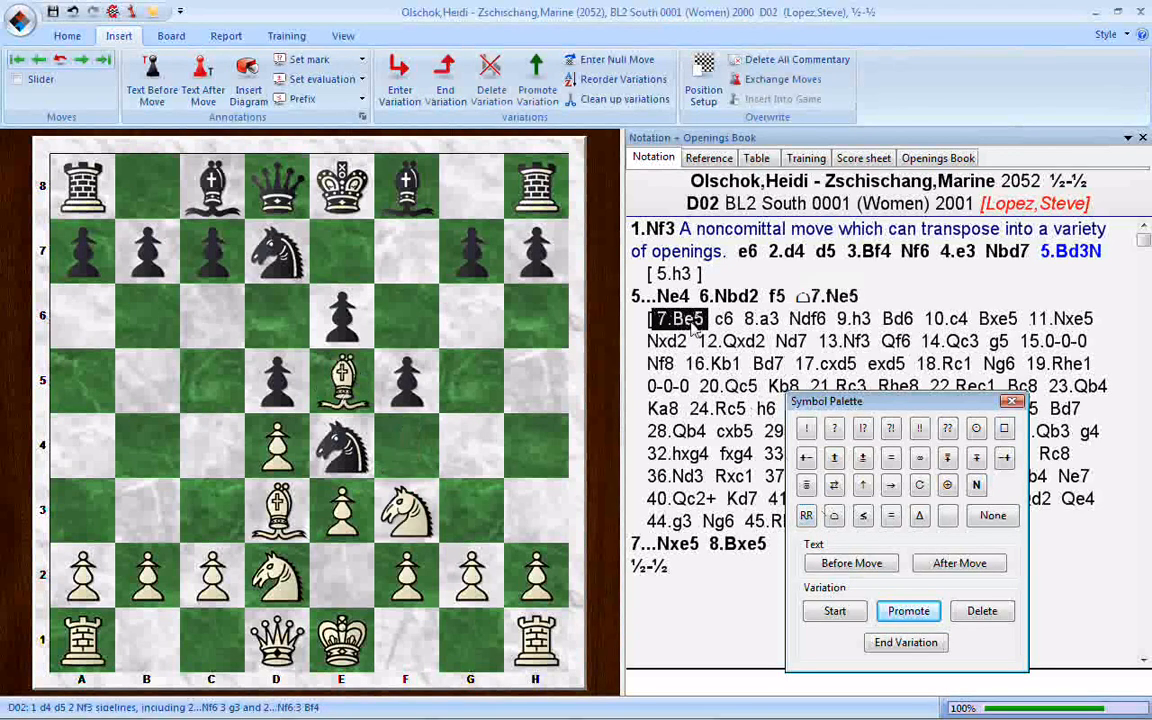
click(912, 611)
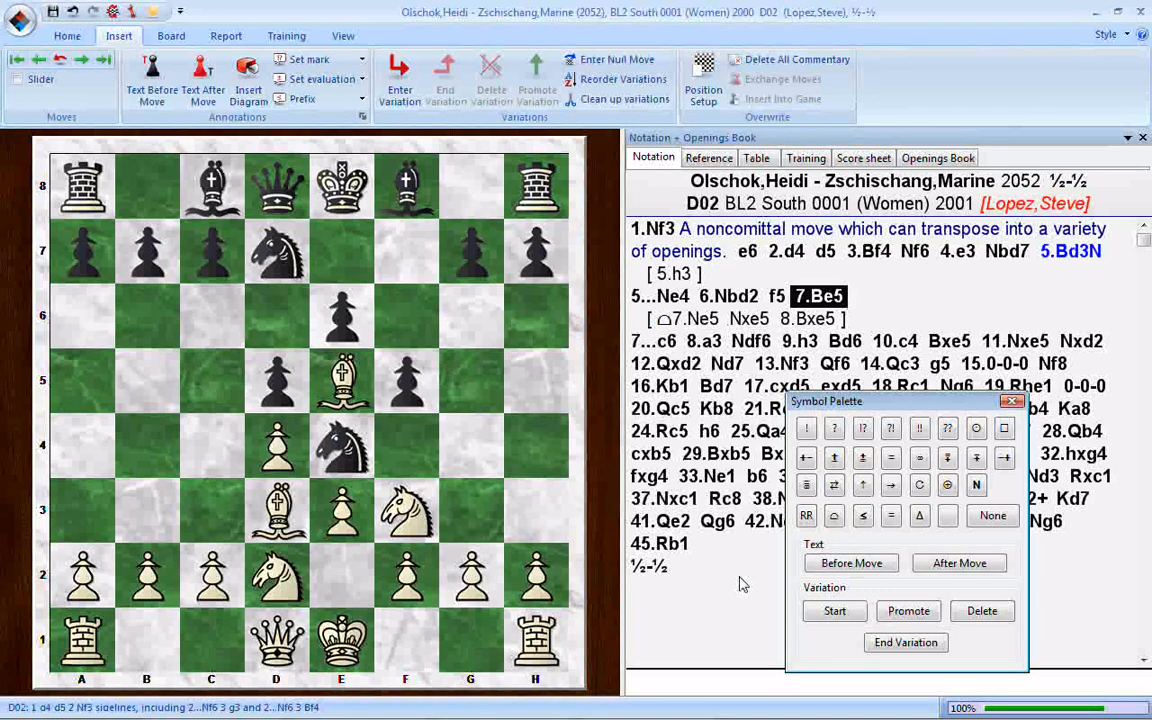
Step: Correct the comment after 1.Nf3 to read "A noncommittal move which can transpose into a variety of openings."
click(645, 231)
key(ctrl+a)
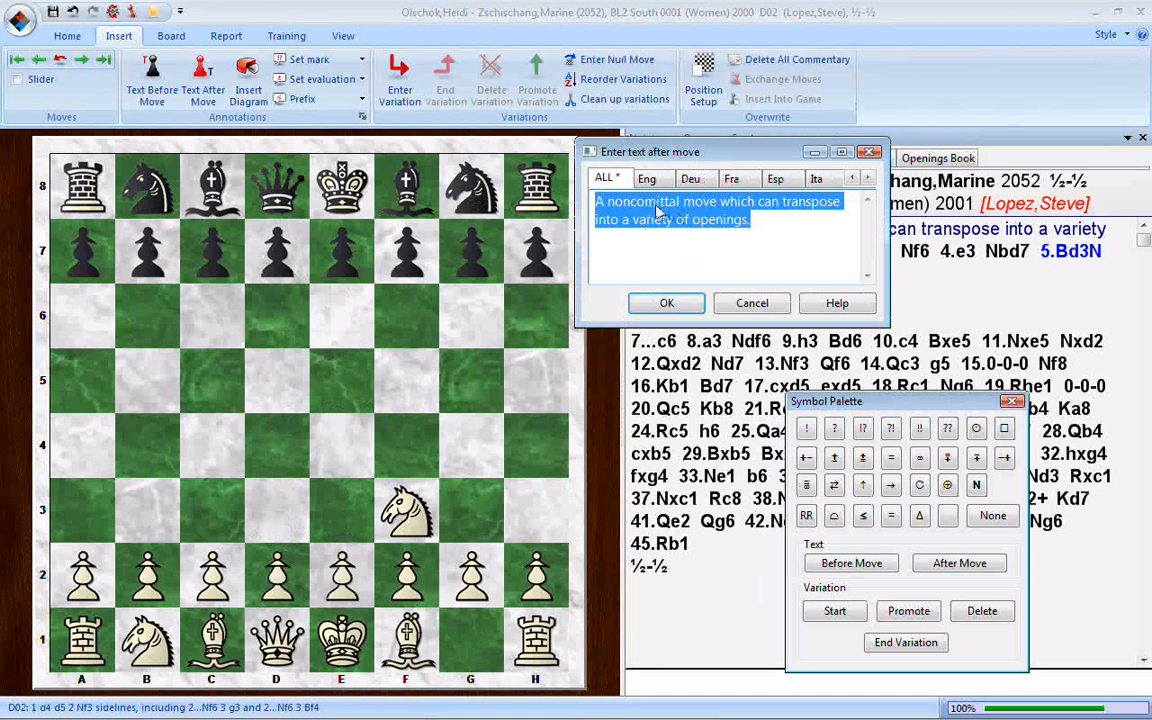
click(676, 247)
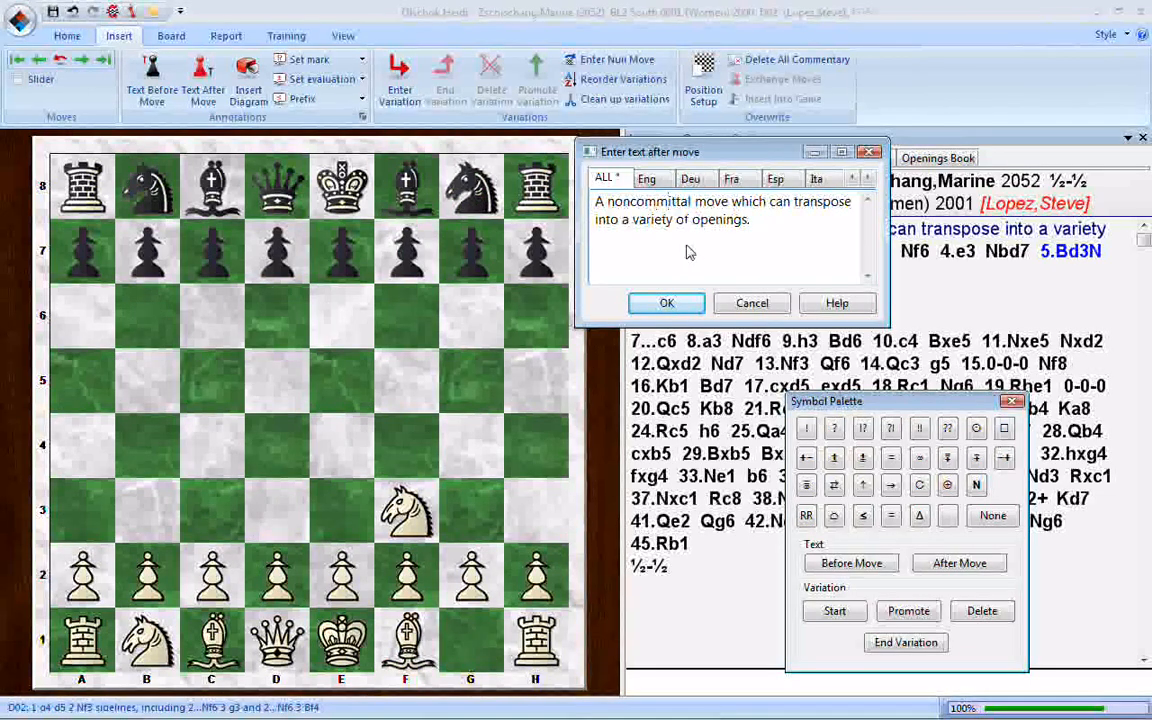
click(667, 303)
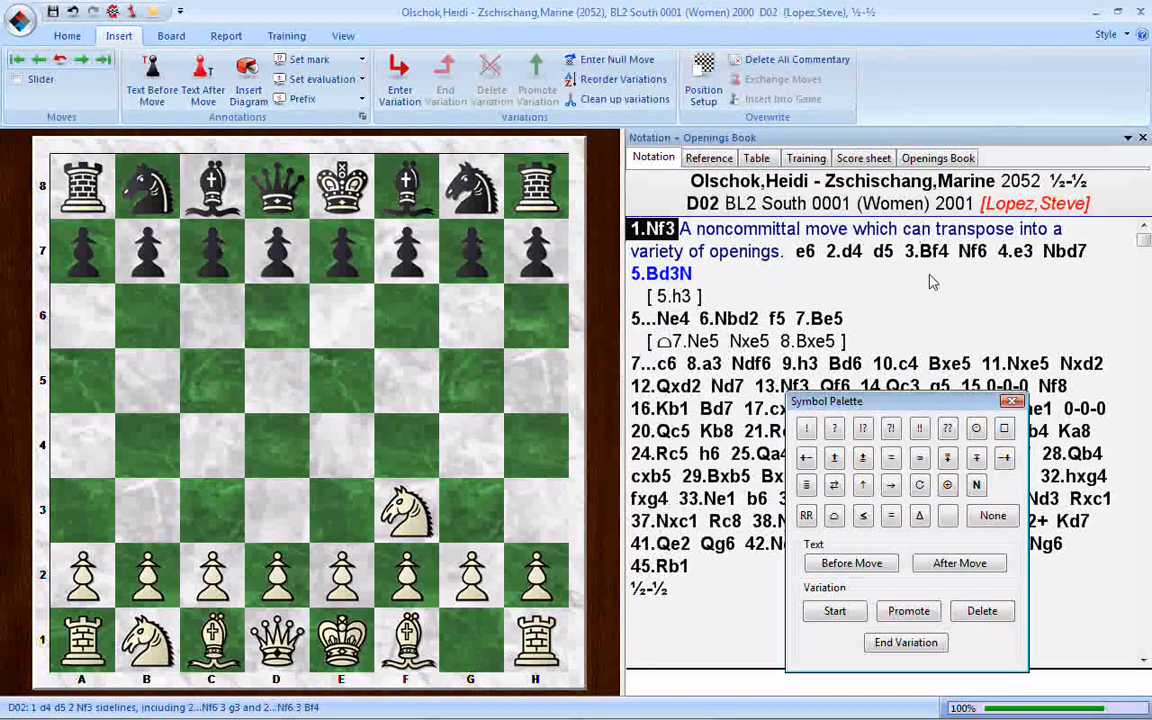
Step: Enter 7...Nxd2 8.Qxd2 as a subvariation to 7...Nxe5 inside the 7.Ne5 variation
click(818, 318)
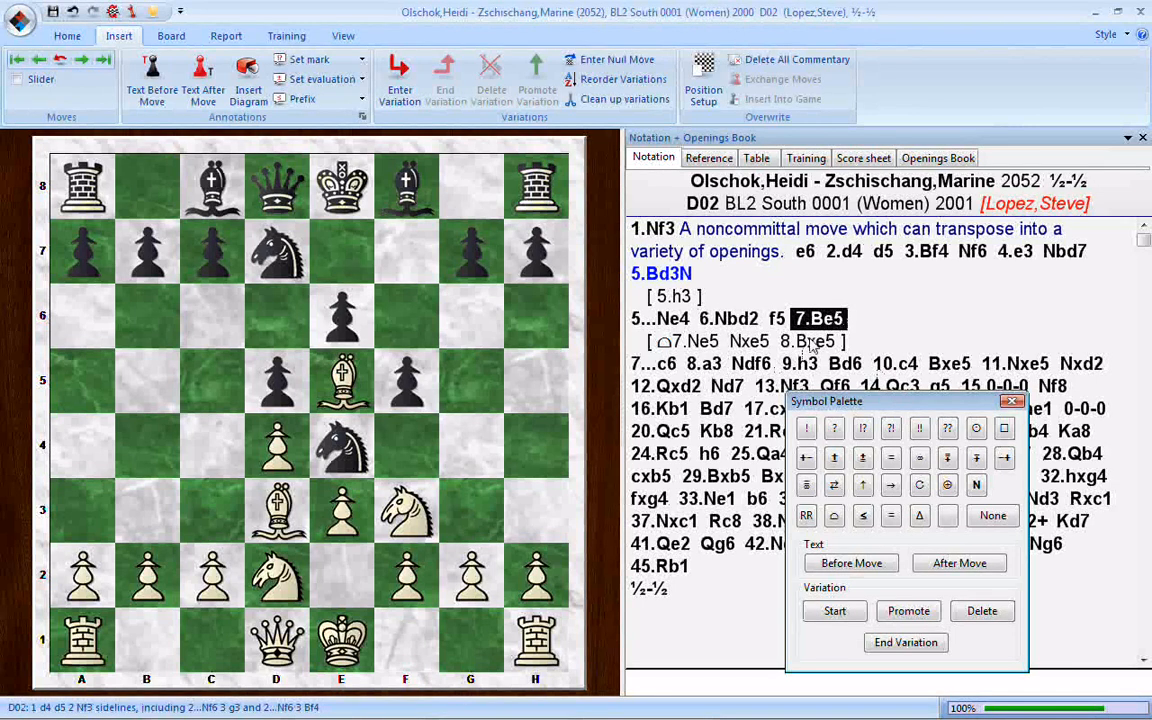
click(700, 342)
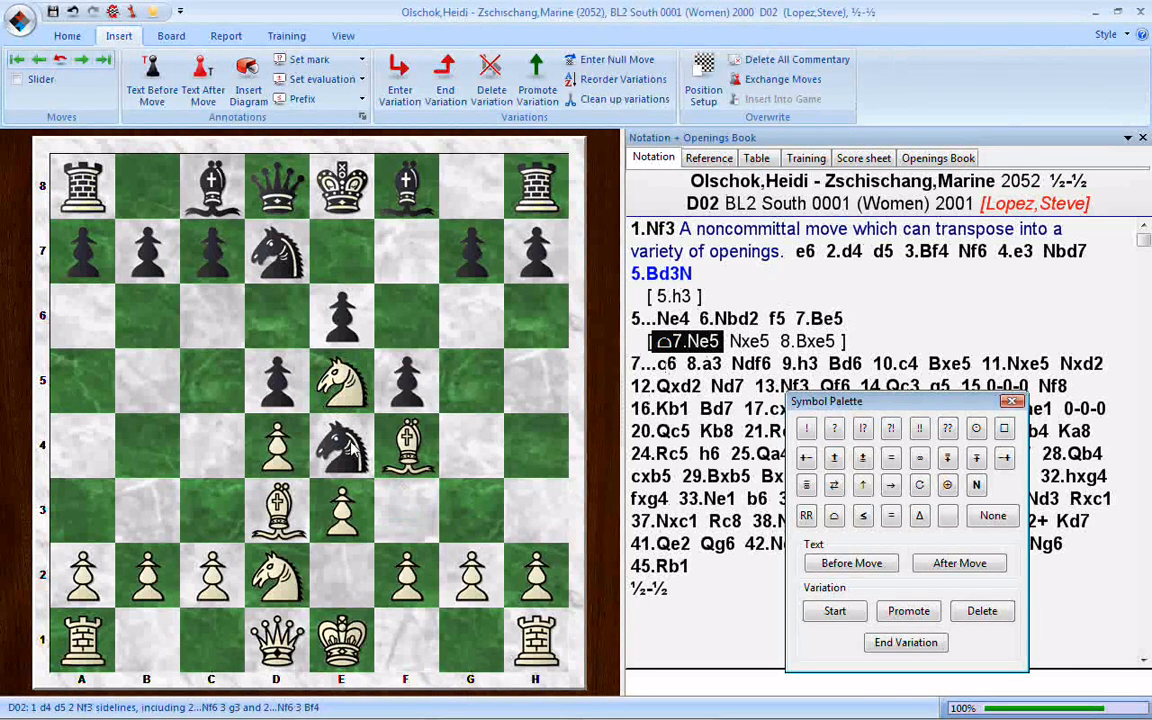
drag(336, 440, 287, 578)
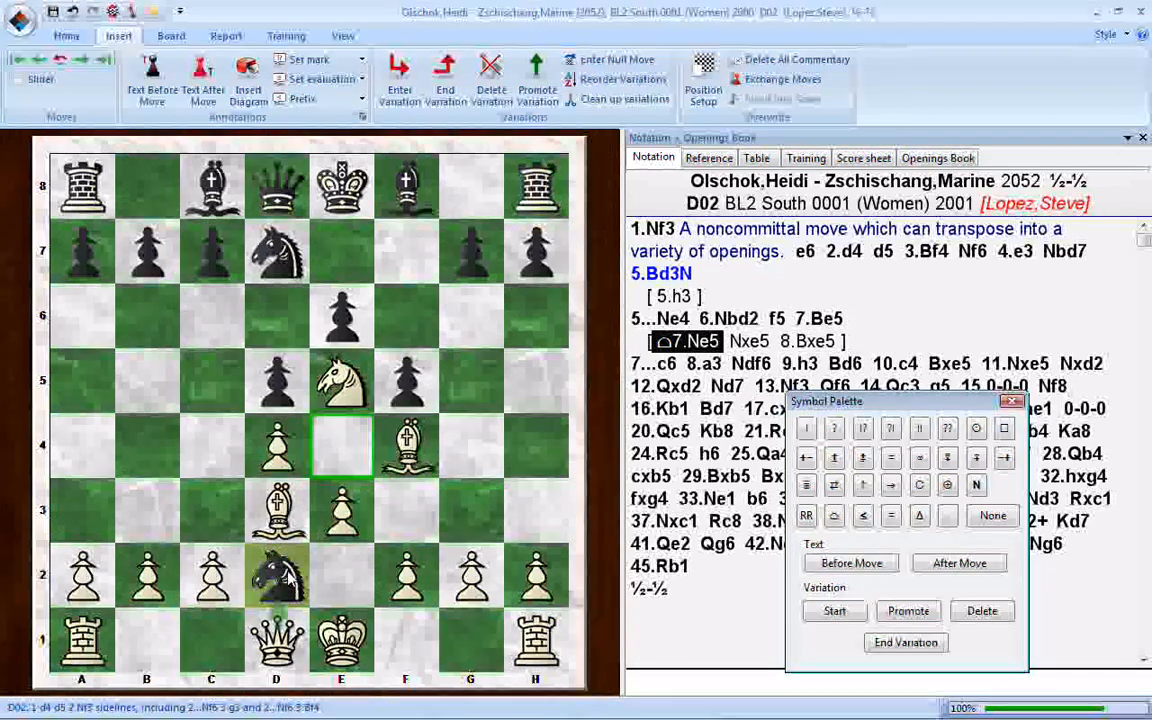
click(791, 212)
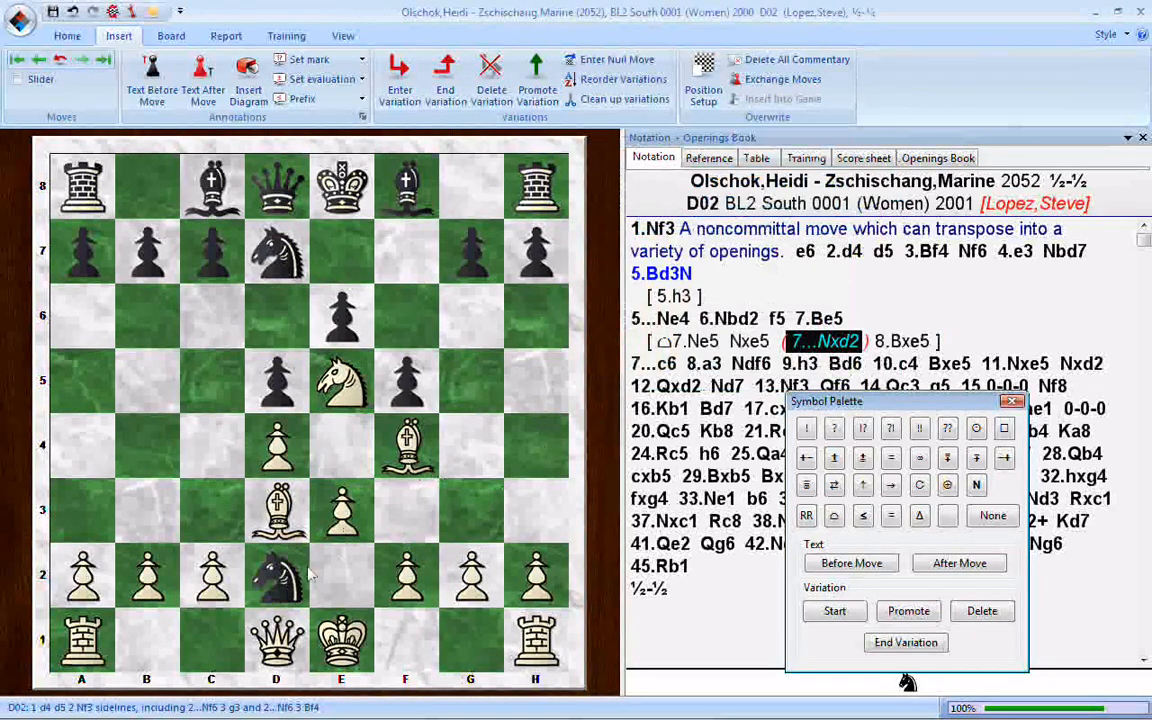
drag(272, 645, 280, 565)
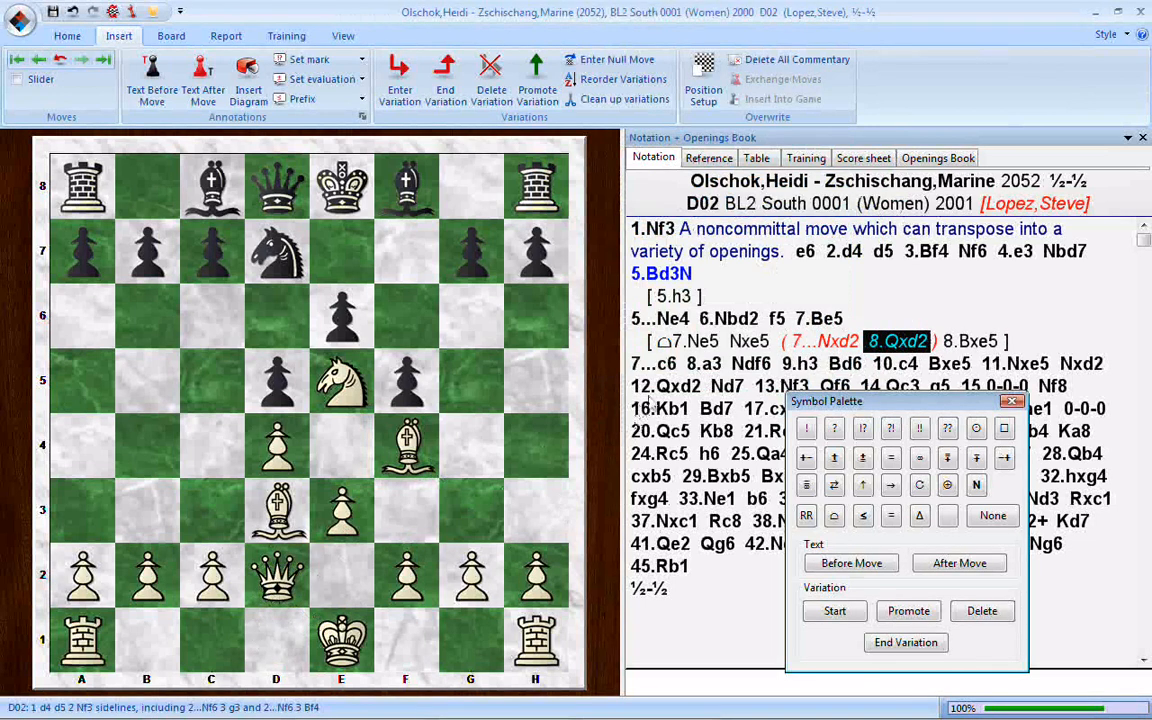
Step: Promote the 7.Ne5 variation to the main line and promote 7...Nxd2 above 7...Nxe5
click(686, 342)
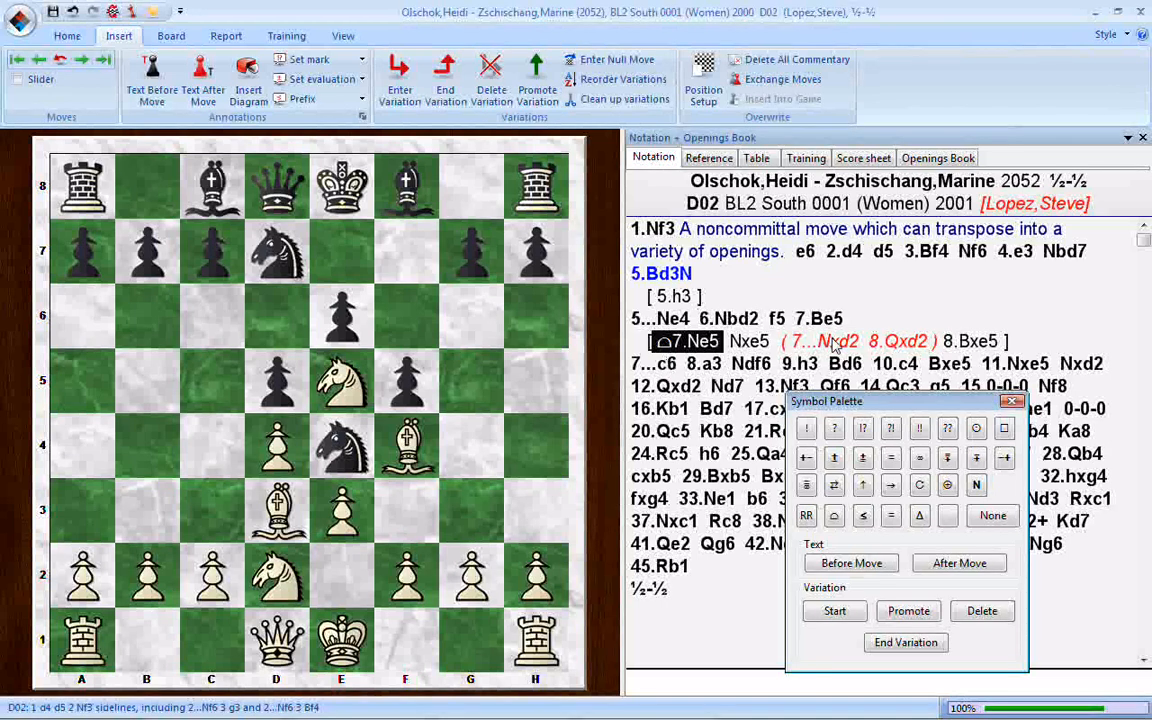
click(760, 342)
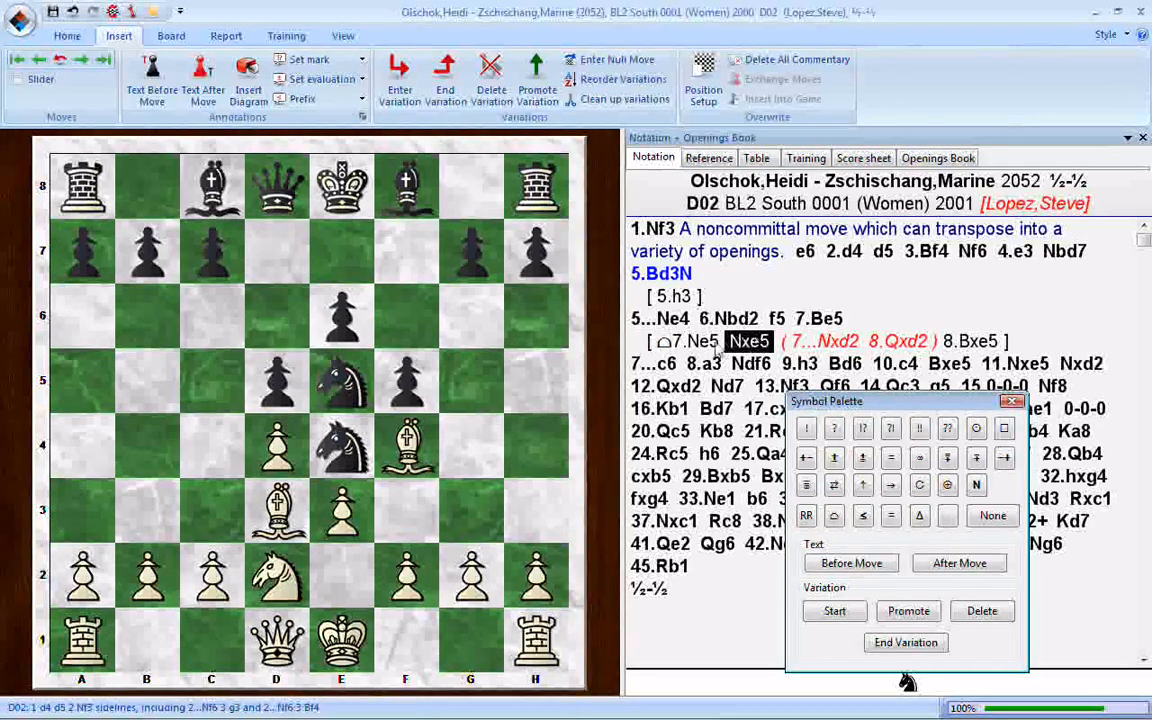
click(714, 345)
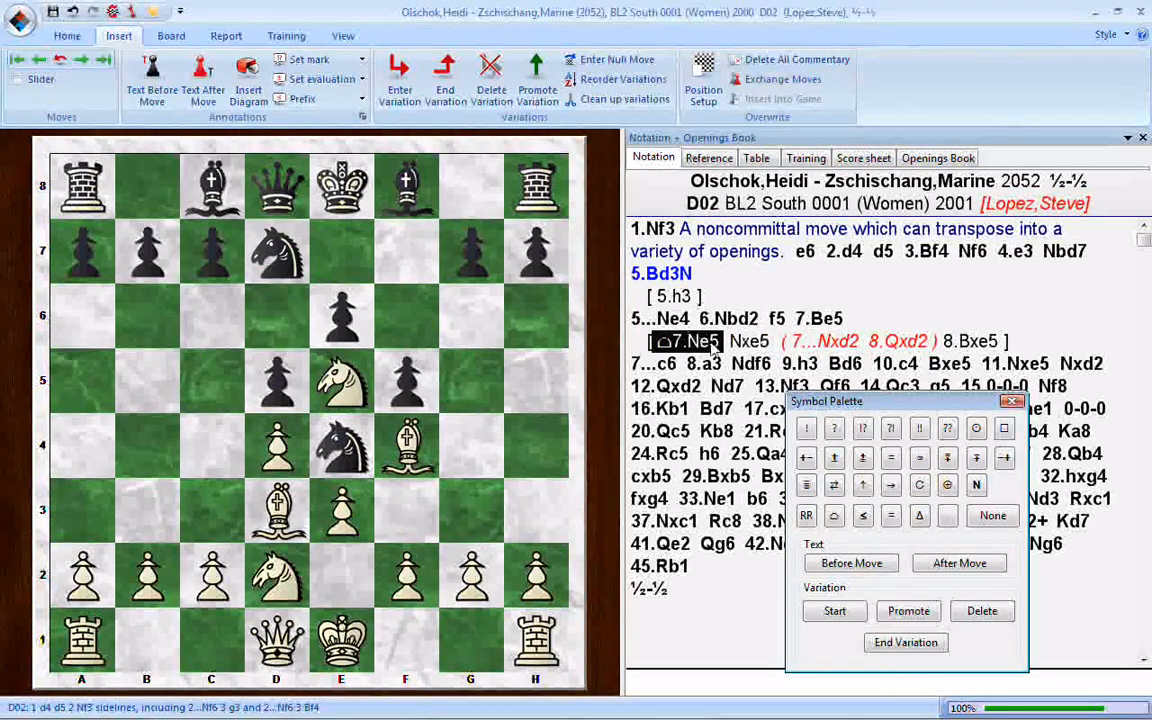
click(905, 615)
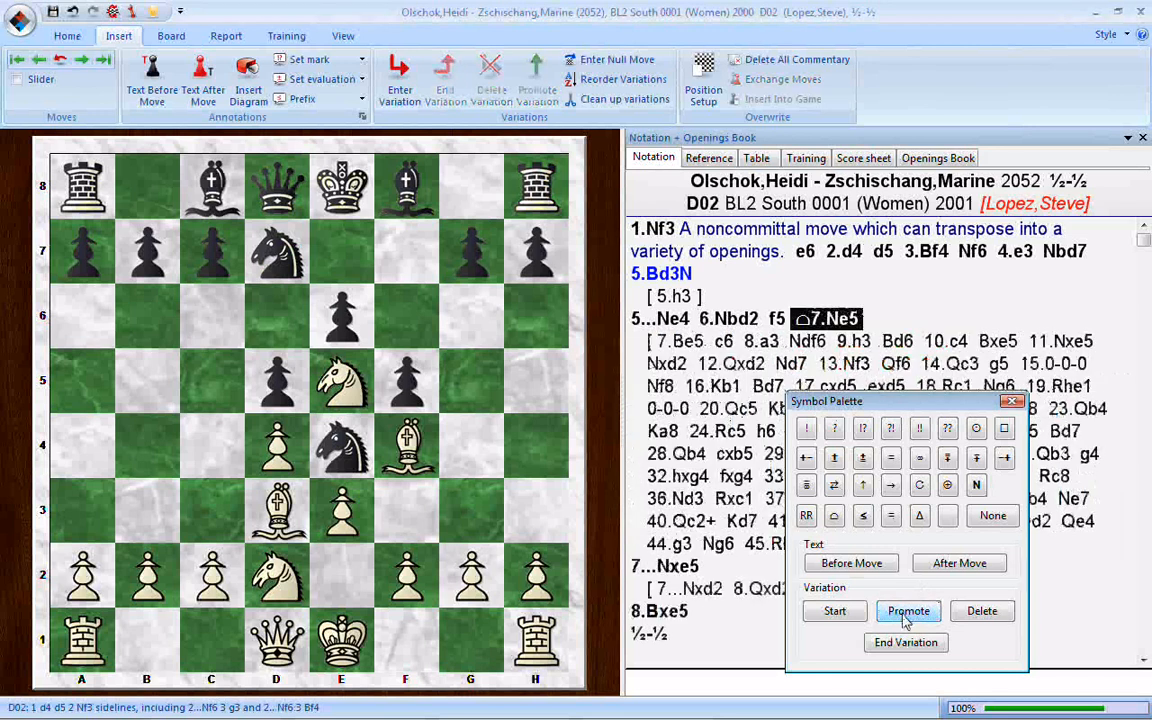
click(708, 592)
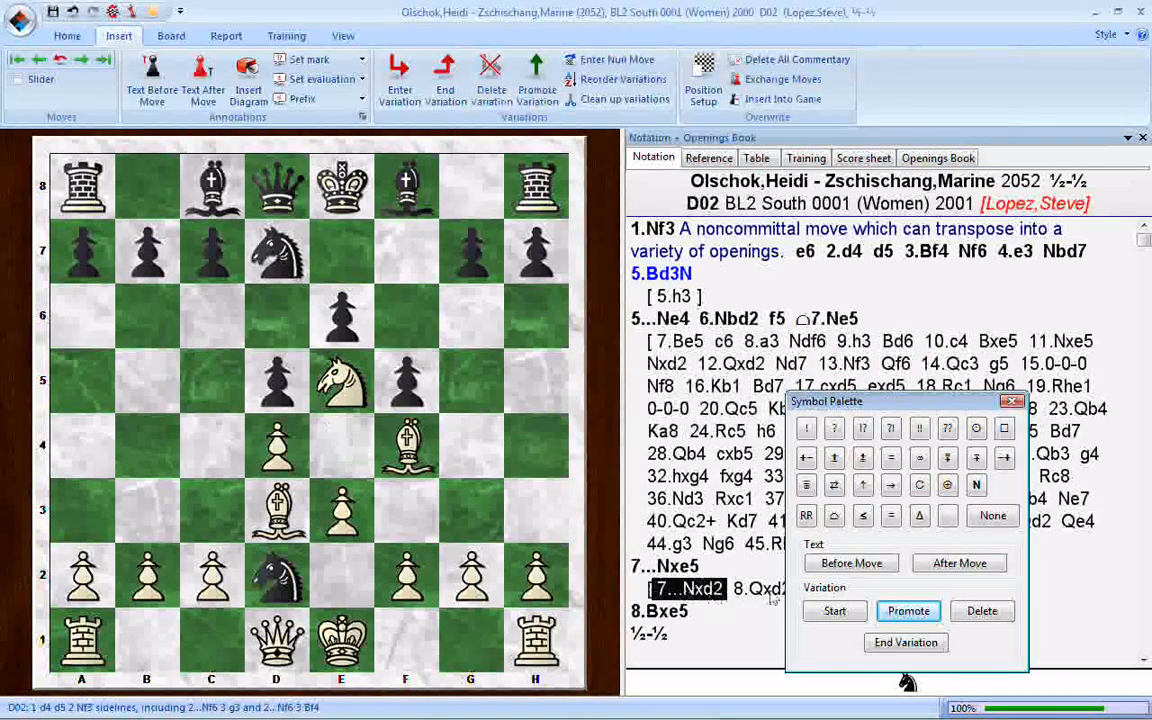
click(903, 611)
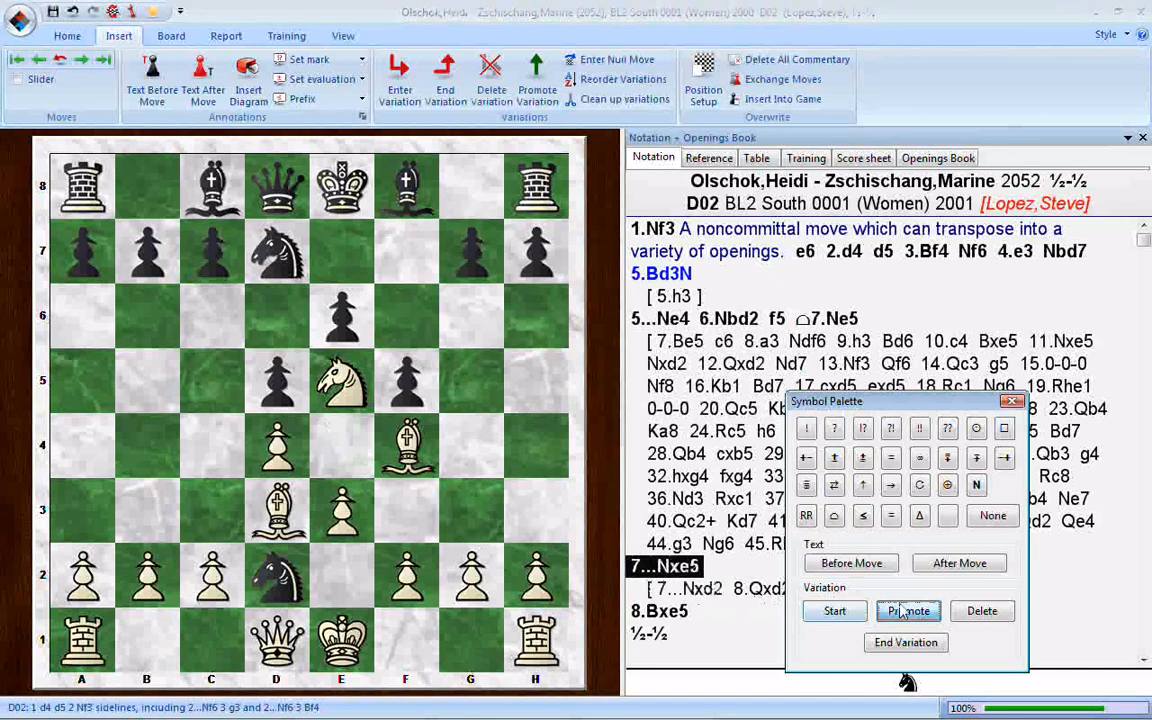
click(903, 611)
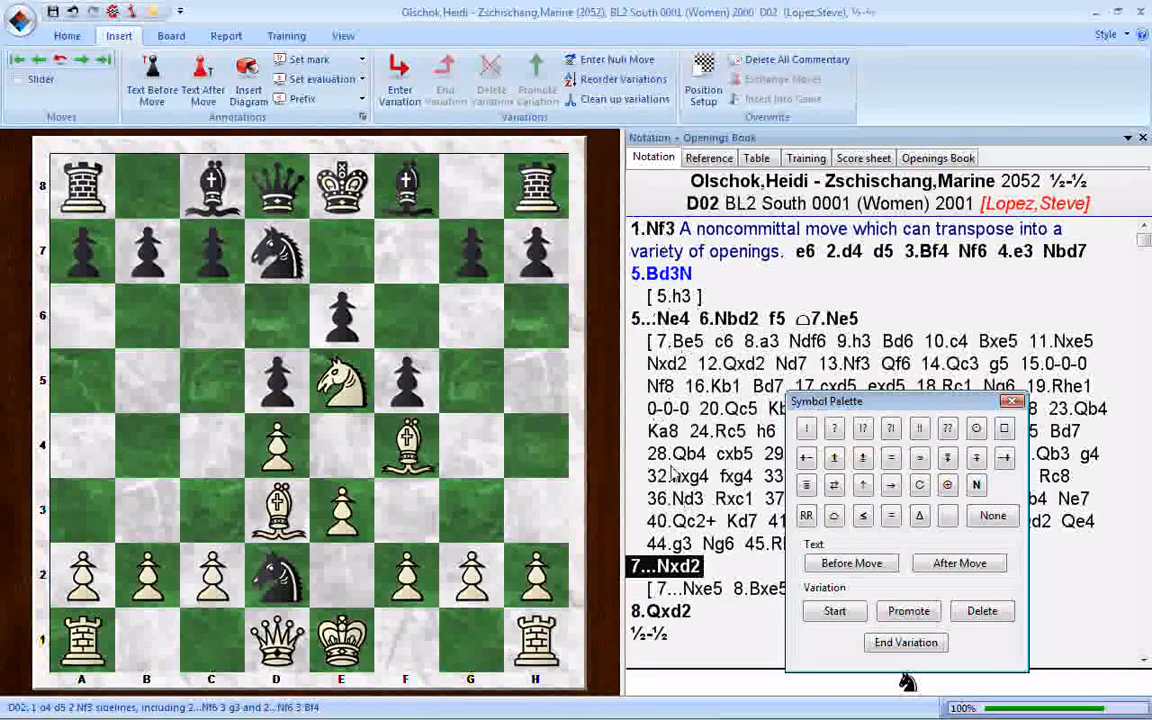
Step: Promote 7.Be5 back to the main line and promote 7...Nxe5 above 7...Nxd2 within the 7.Ne5 variation
click(680, 341)
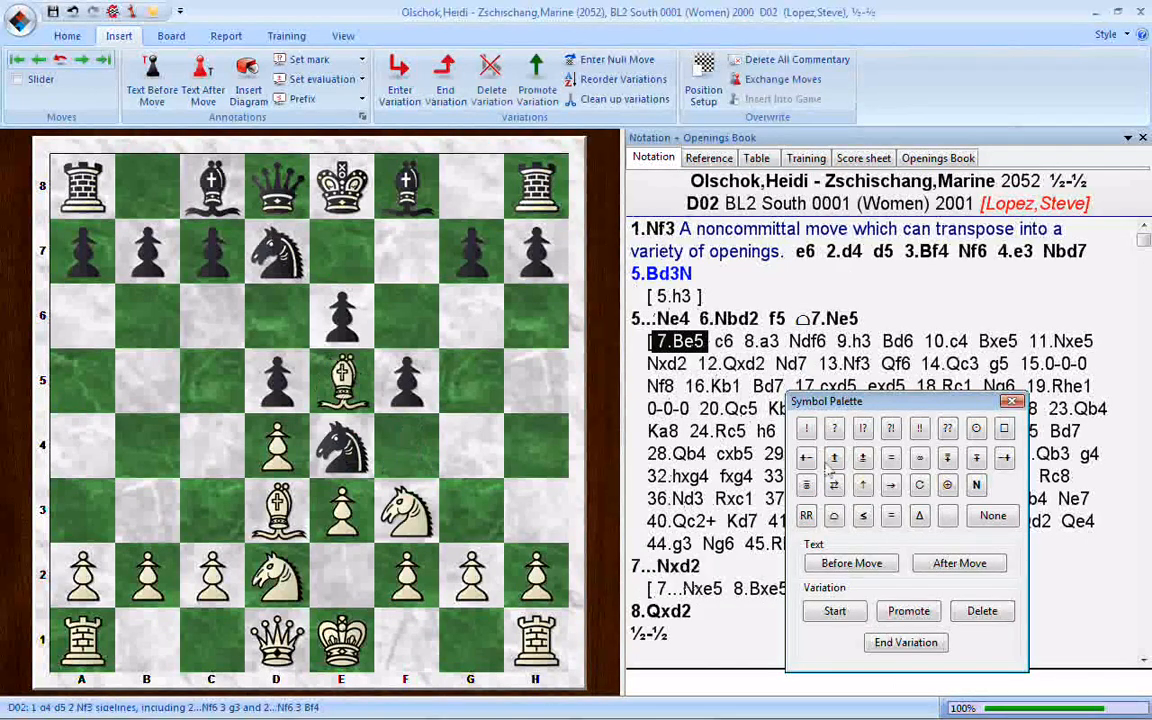
click(908, 611)
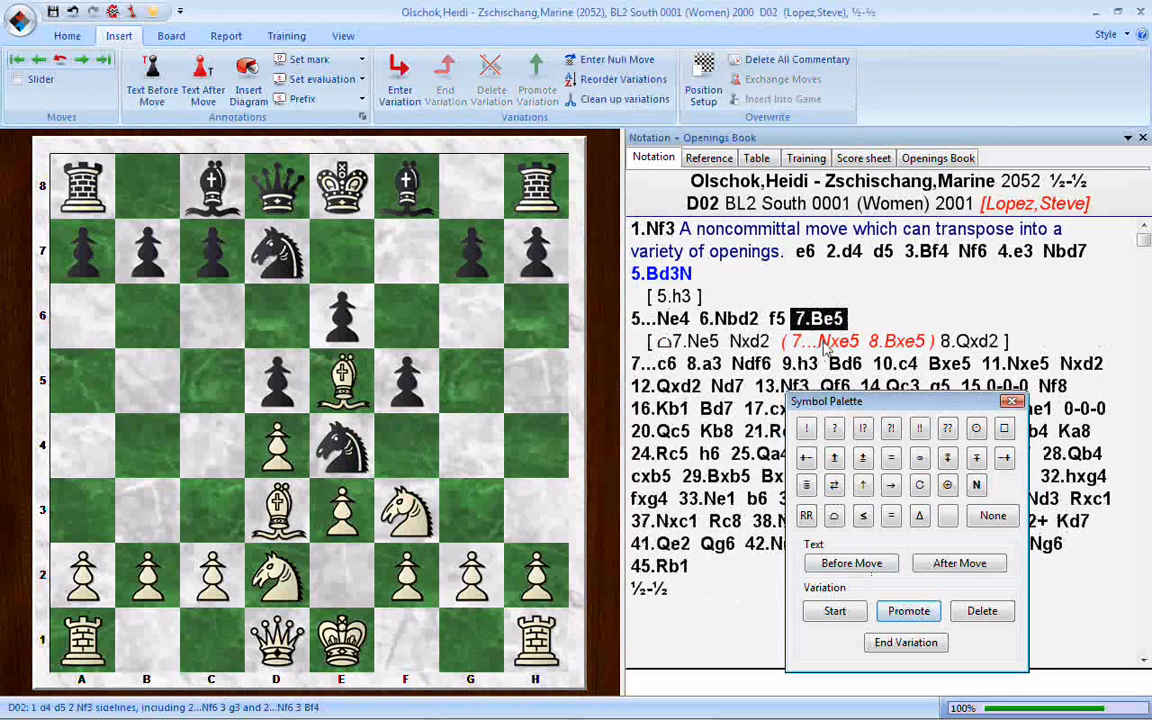
click(826, 345)
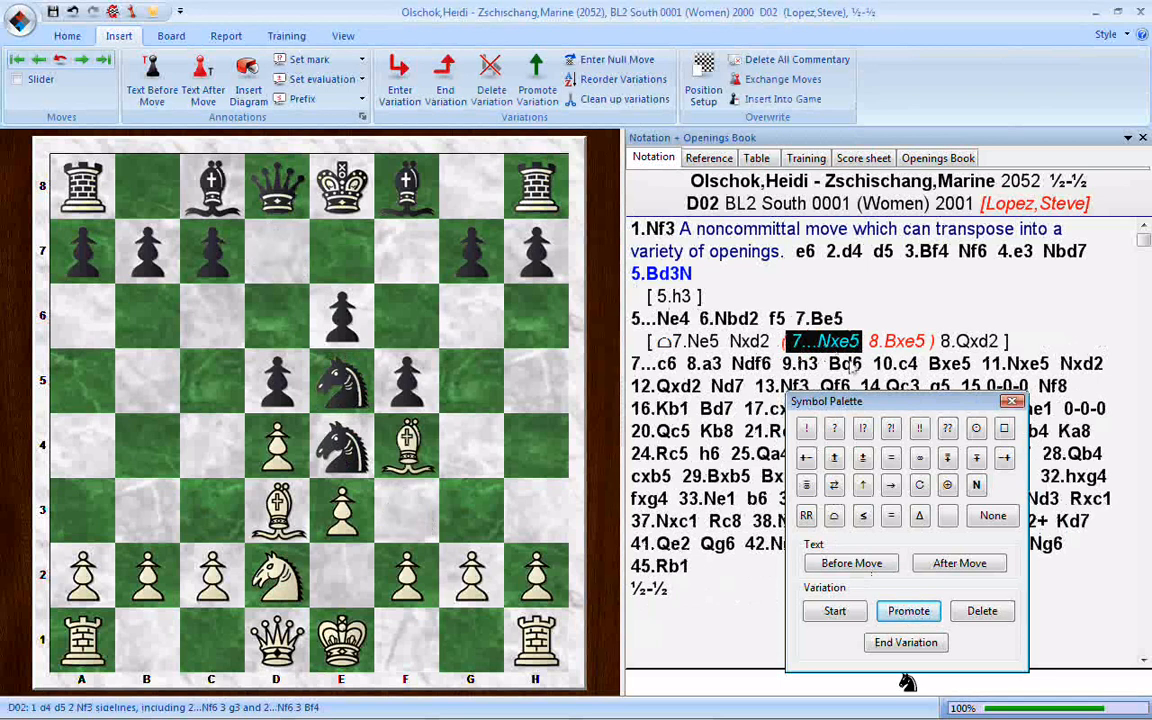
click(900, 612)
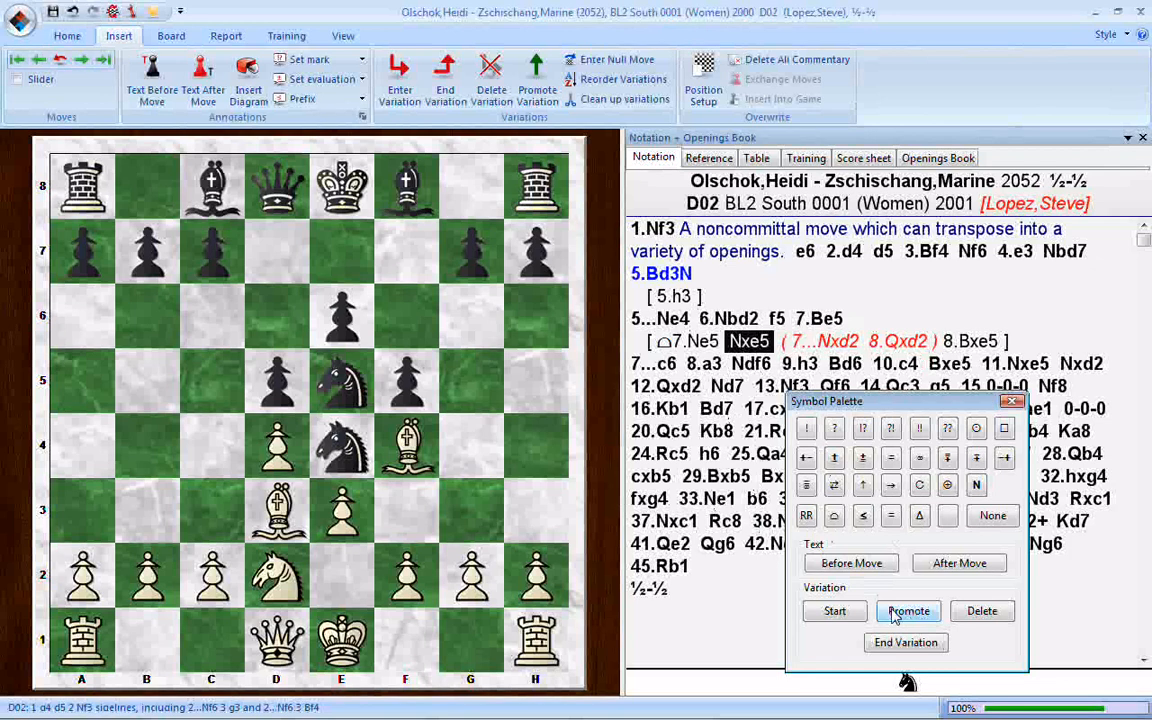
Step: Extend the 7...Nxd2 8.Qxd2 subvariation with the moves 8...Nxe5 9.Bxe5
click(836, 341)
click(912, 341)
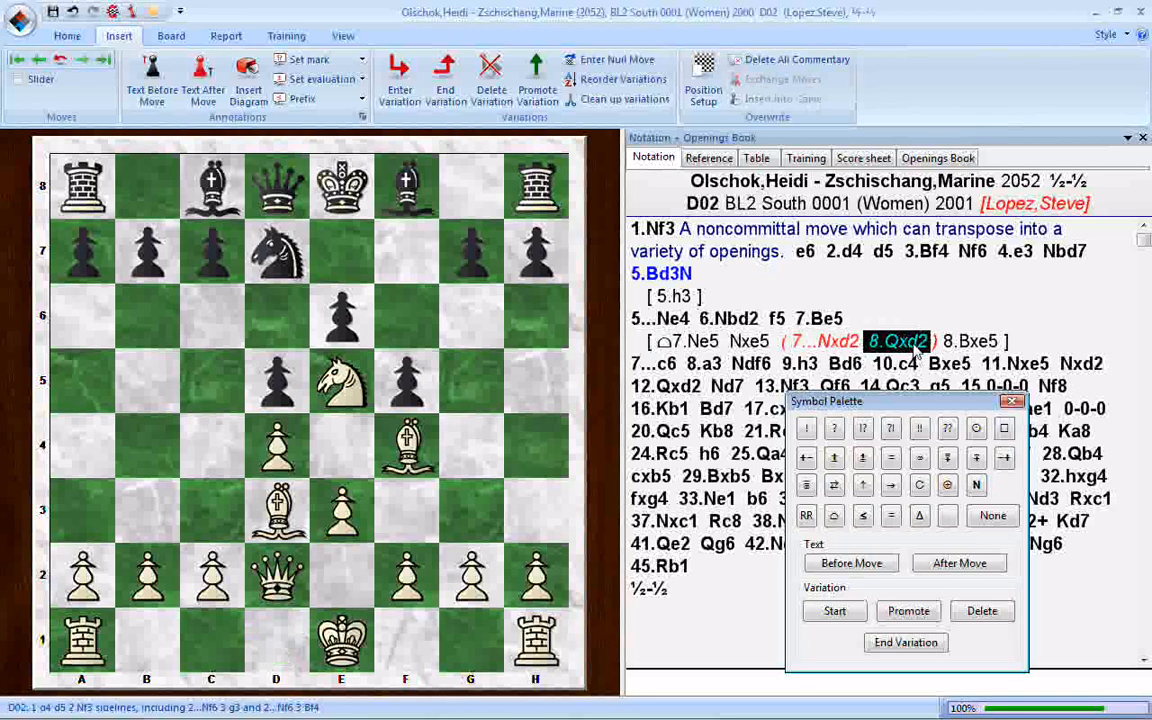
drag(268, 250, 341, 380)
drag(405, 445, 341, 380)
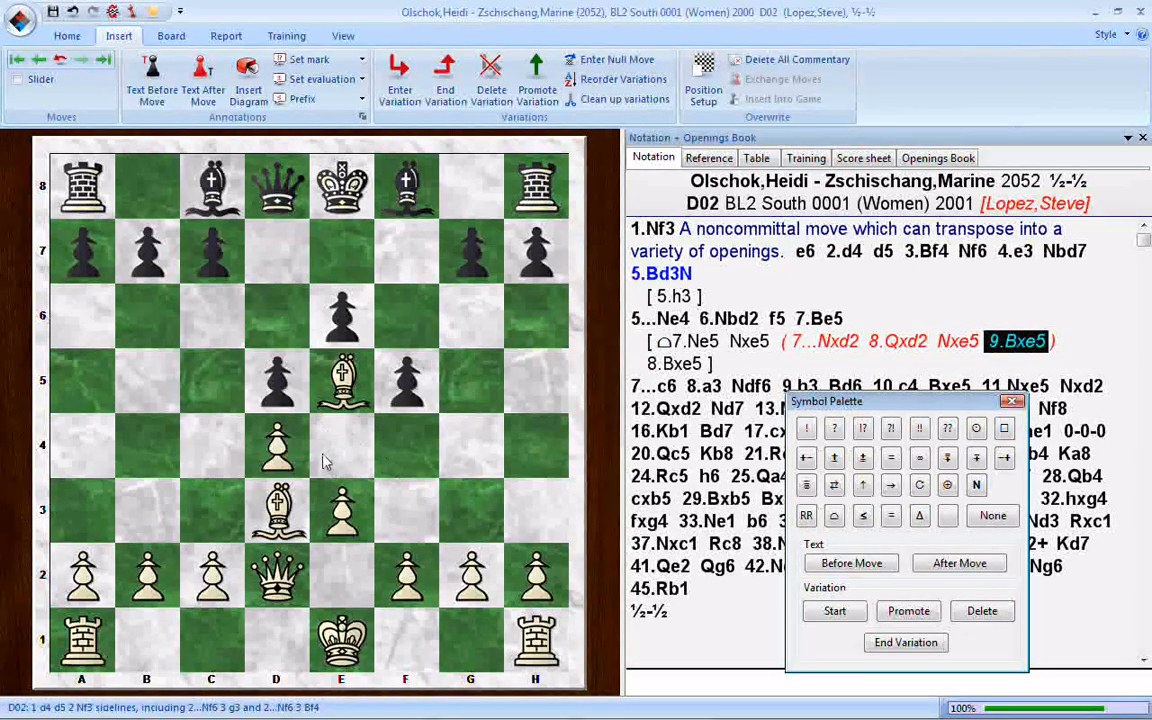
Step: Delete the whole subvariation that starts with 7...Nxd2
click(826, 343)
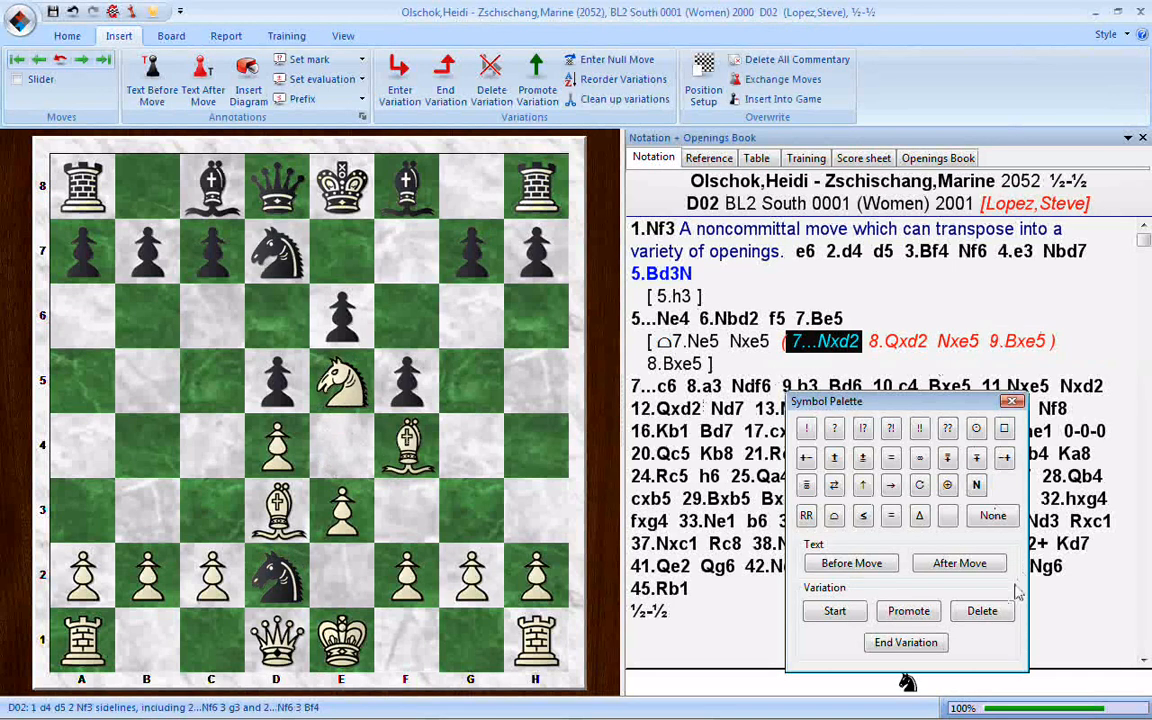
click(982, 611)
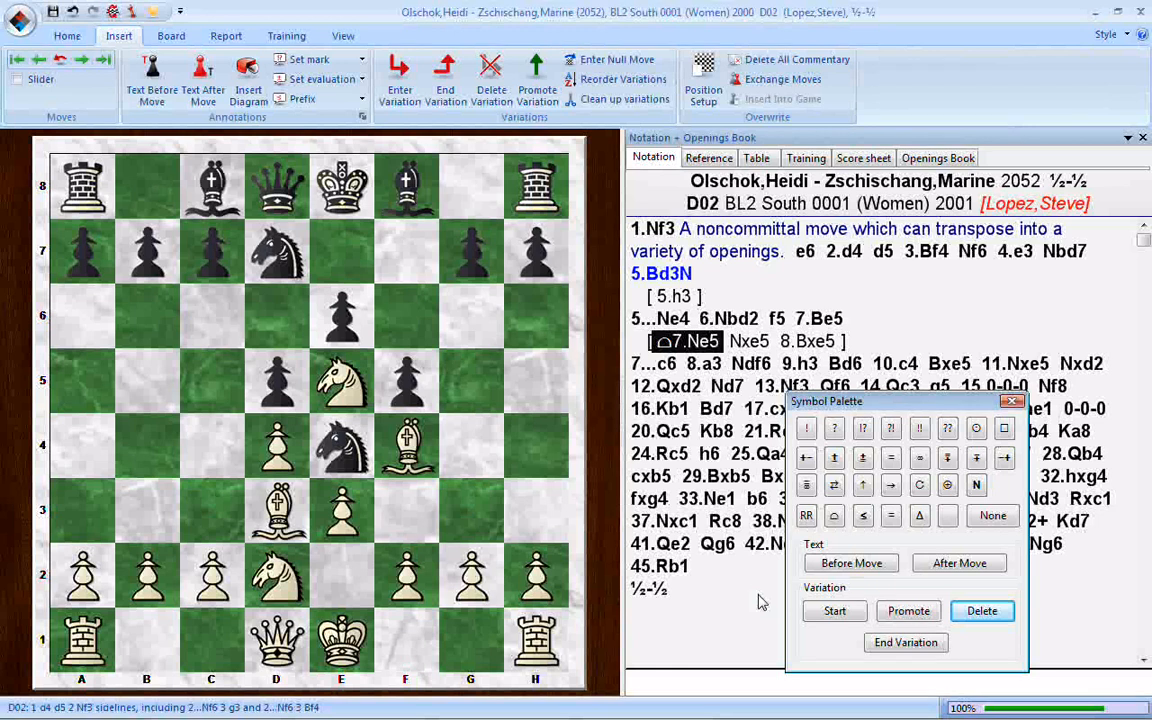
Step: Close the Symbol Palette and open it again from the annotation commands
click(1013, 404)
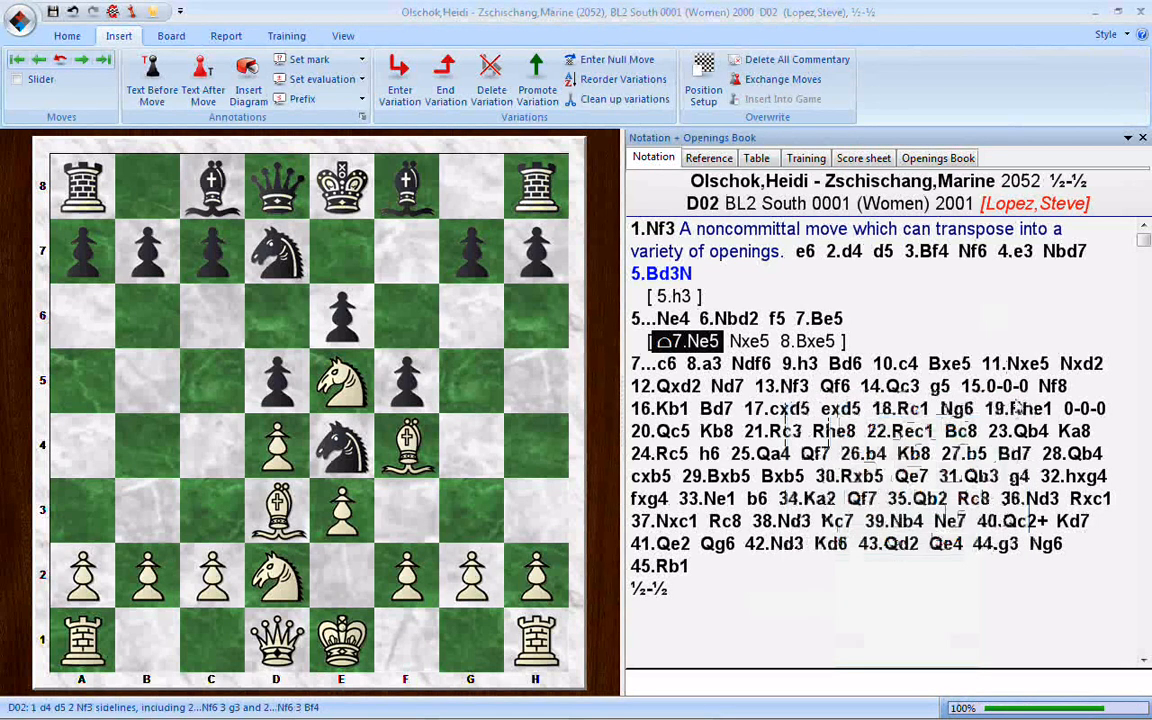
click(67, 35)
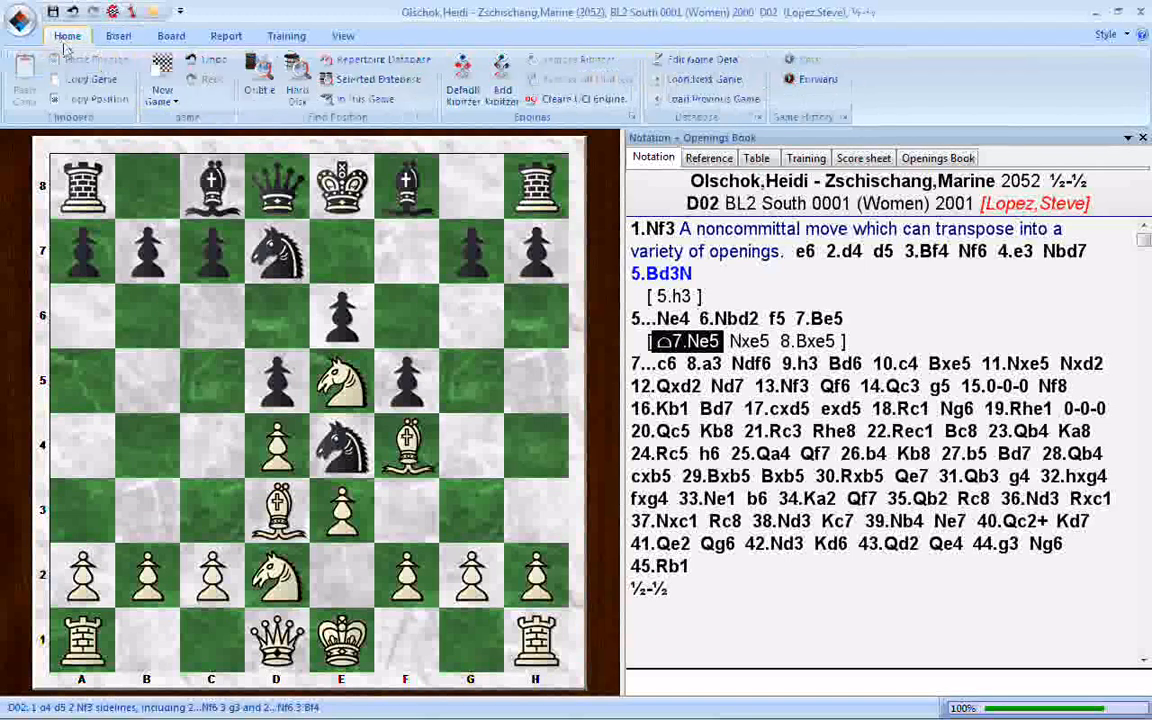
click(119, 37)
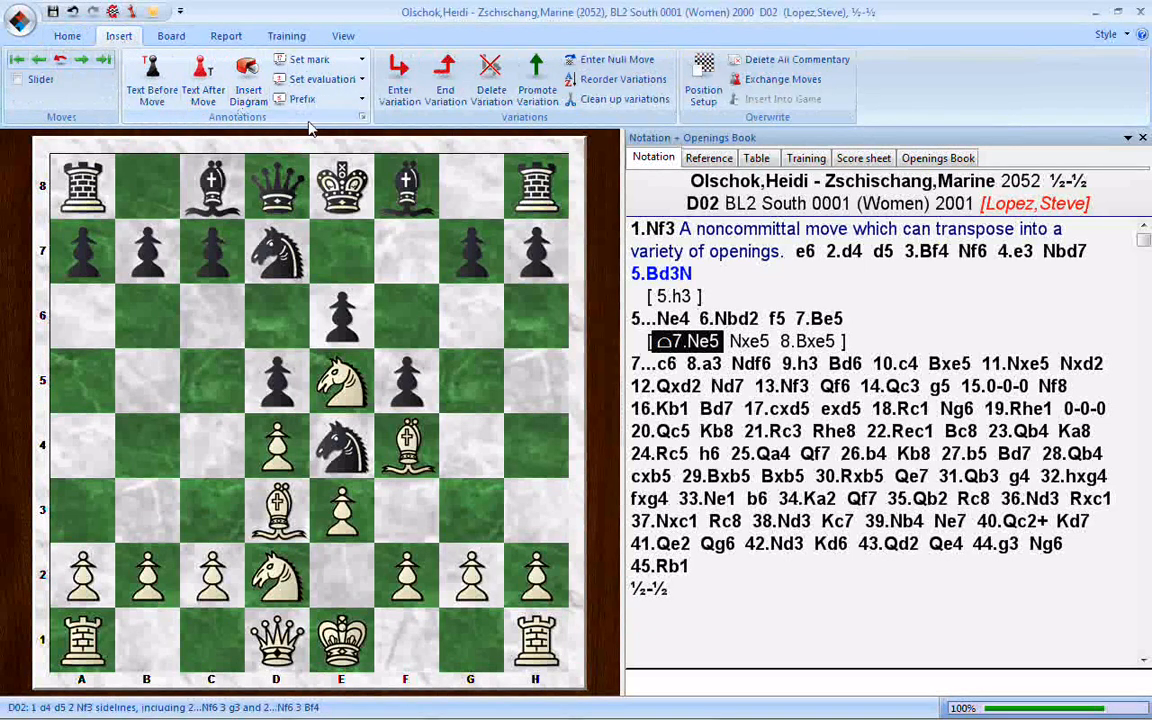
click(362, 119)
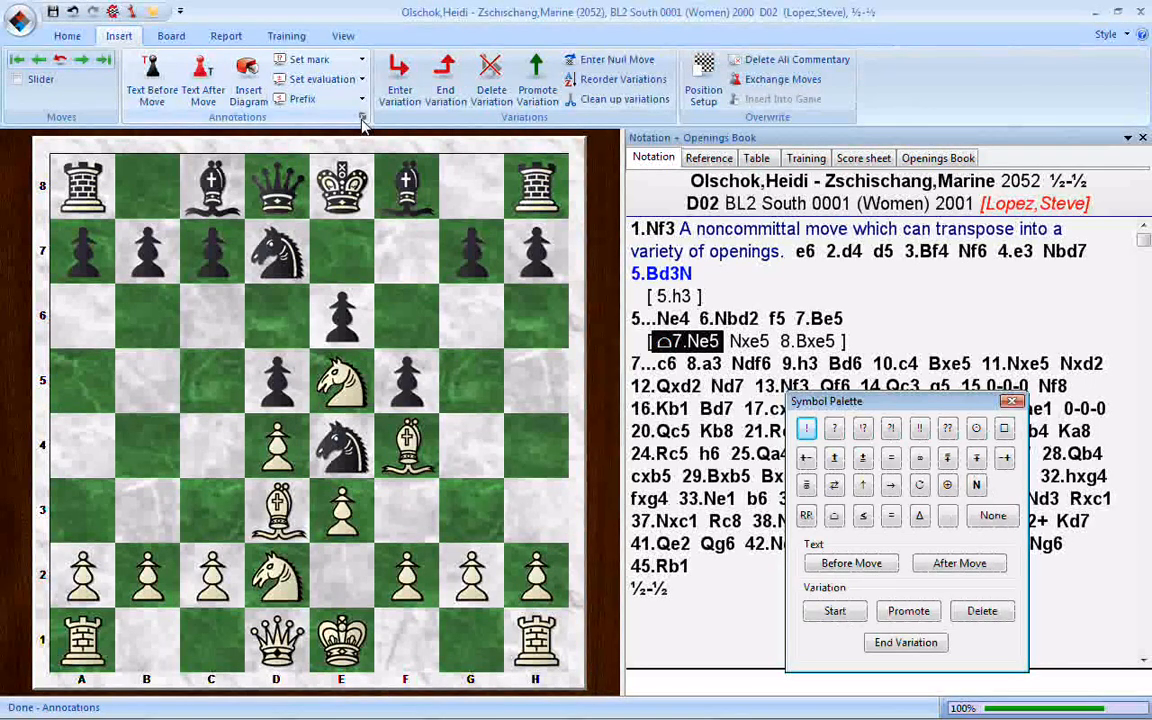
Step: Start a subvariation to 7...Nxe5 with the moves 7...Nxd2 8.Qxd2 Nxe5 9.Bxe5 and mark 7...Nxd2 with the ?! symbol
click(746, 345)
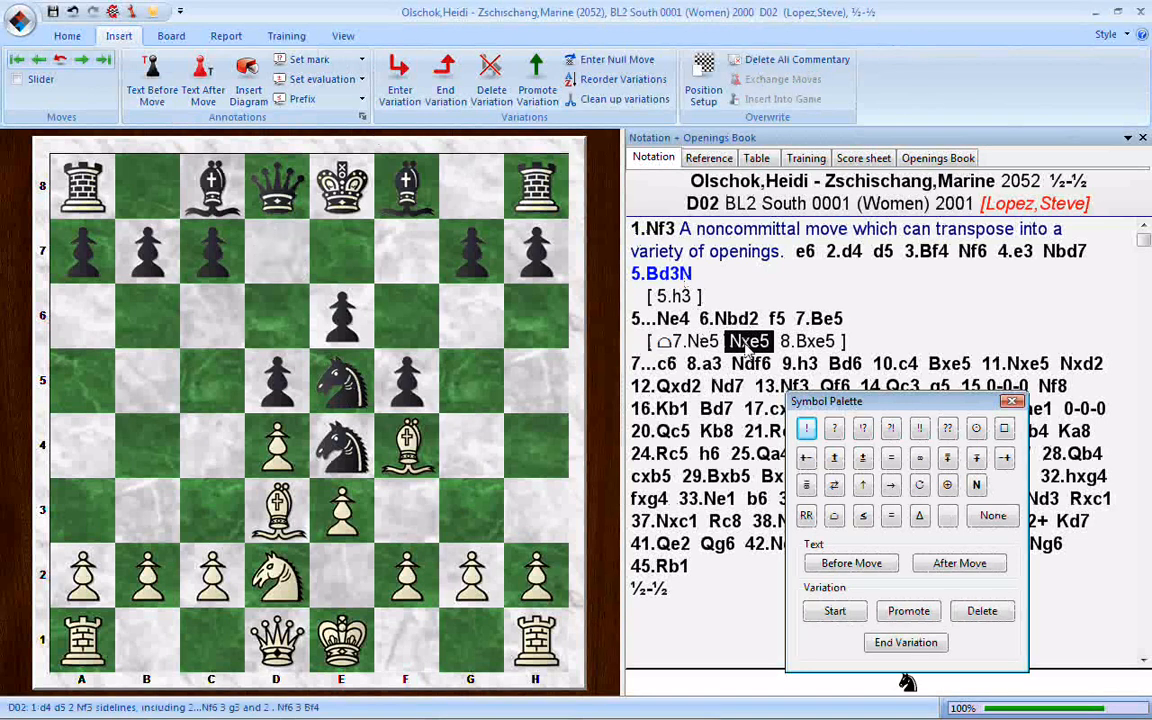
click(835, 610)
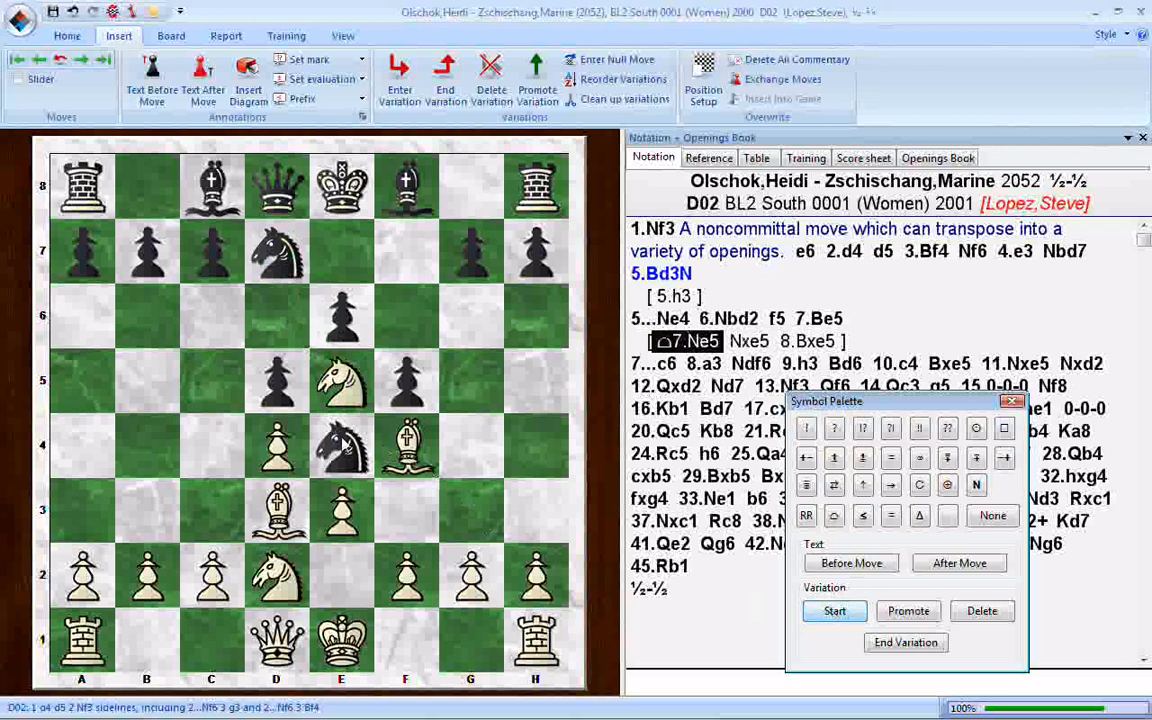
drag(340, 445, 262, 570)
drag(276, 640, 262, 565)
drag(256, 243, 342, 395)
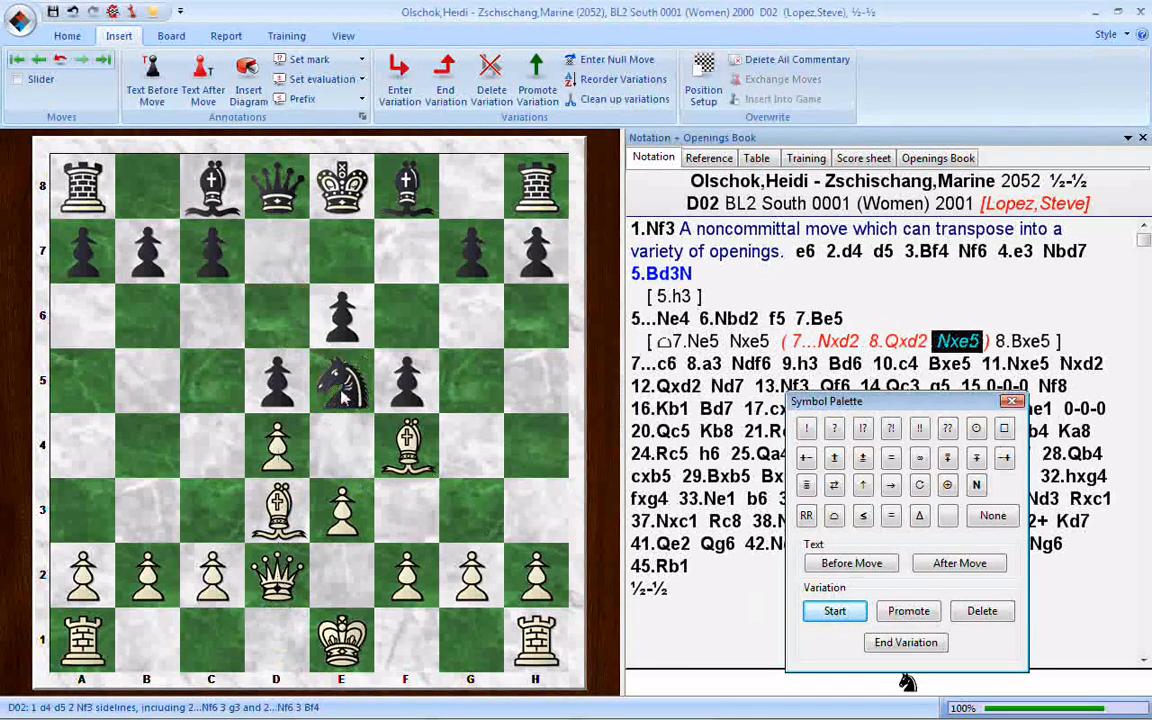
drag(405, 440, 342, 380)
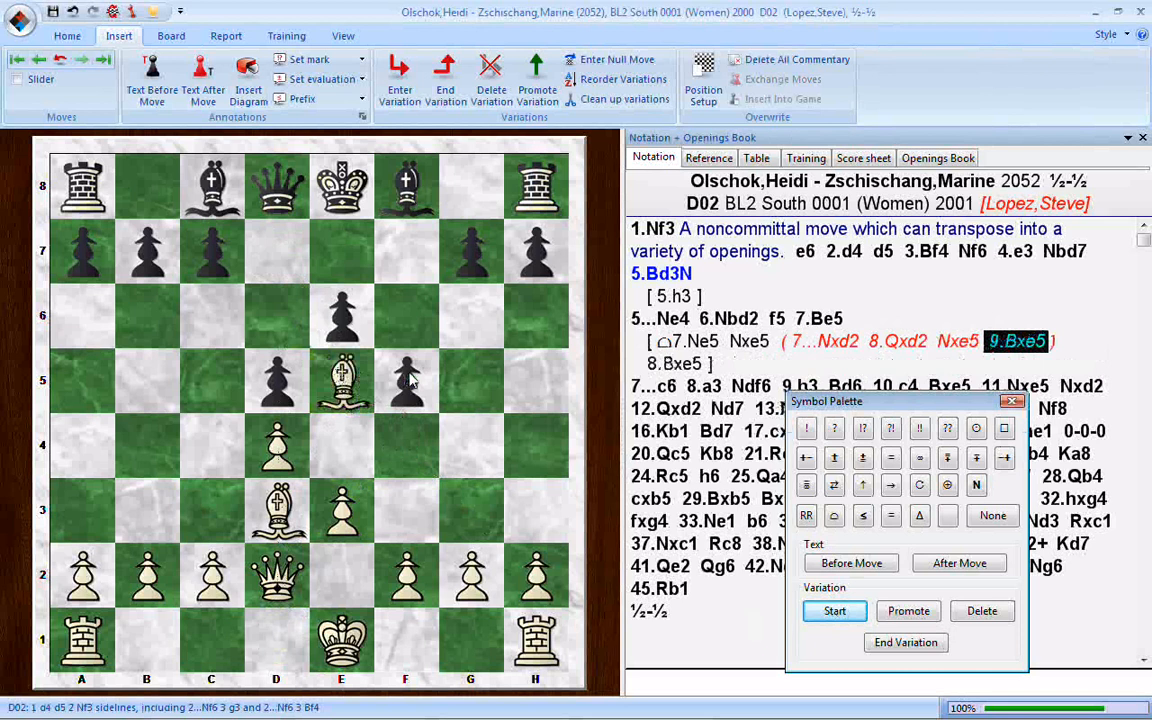
click(850, 346)
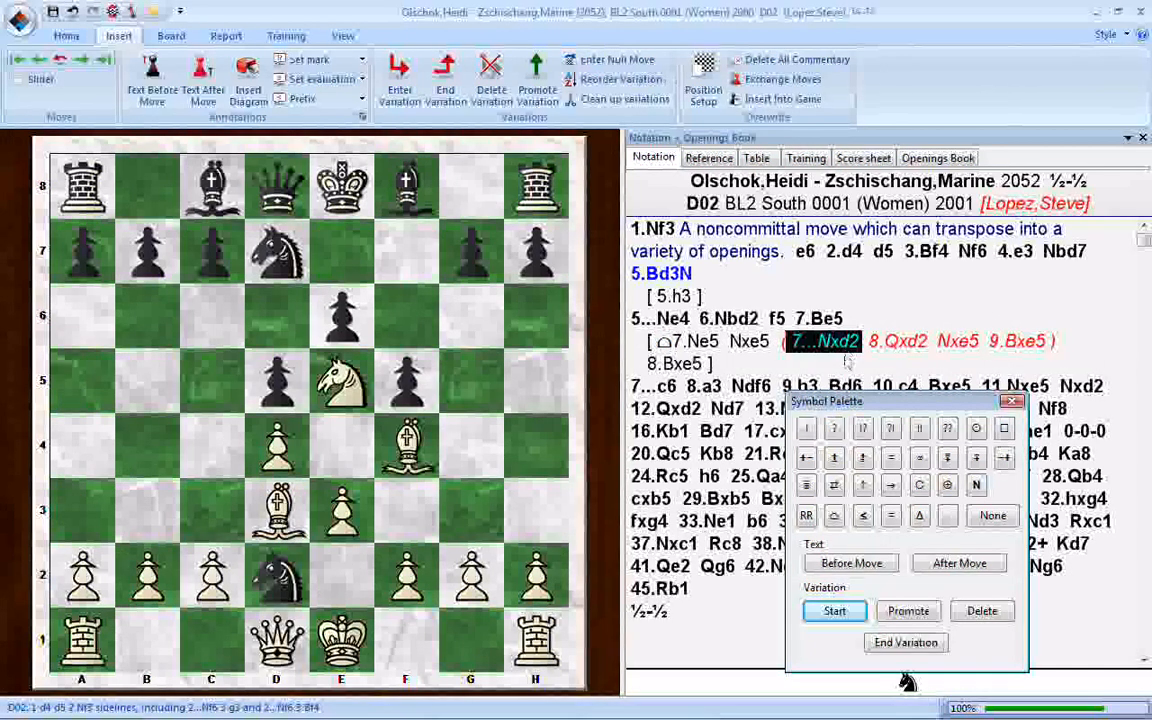
click(891, 430)
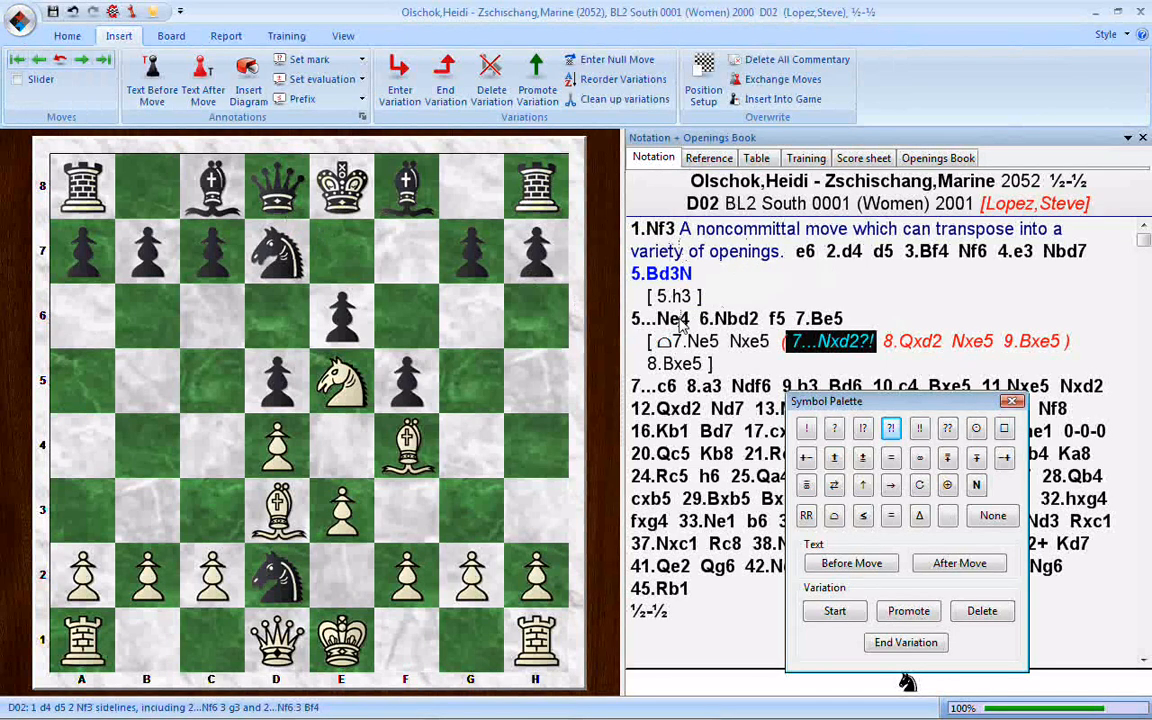
Step: Save the annotated game by replacing the original in various analysis.cbh, keeping the existing game data
click(22, 22)
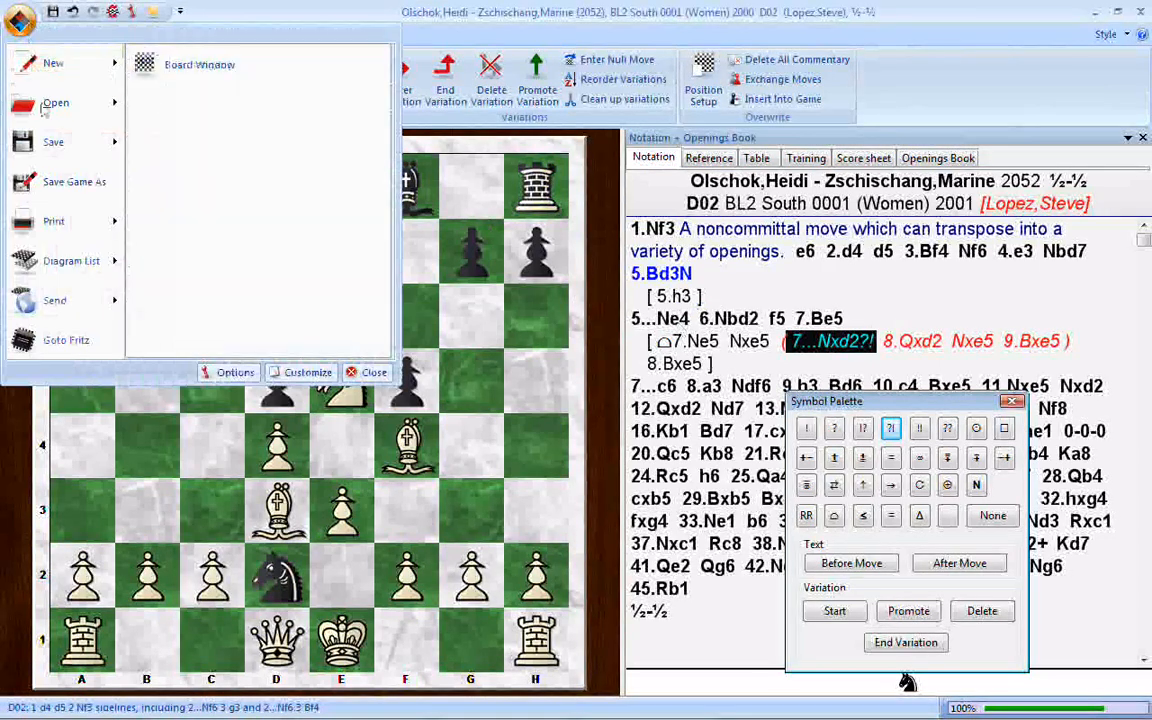
mouse_move(115, 147)
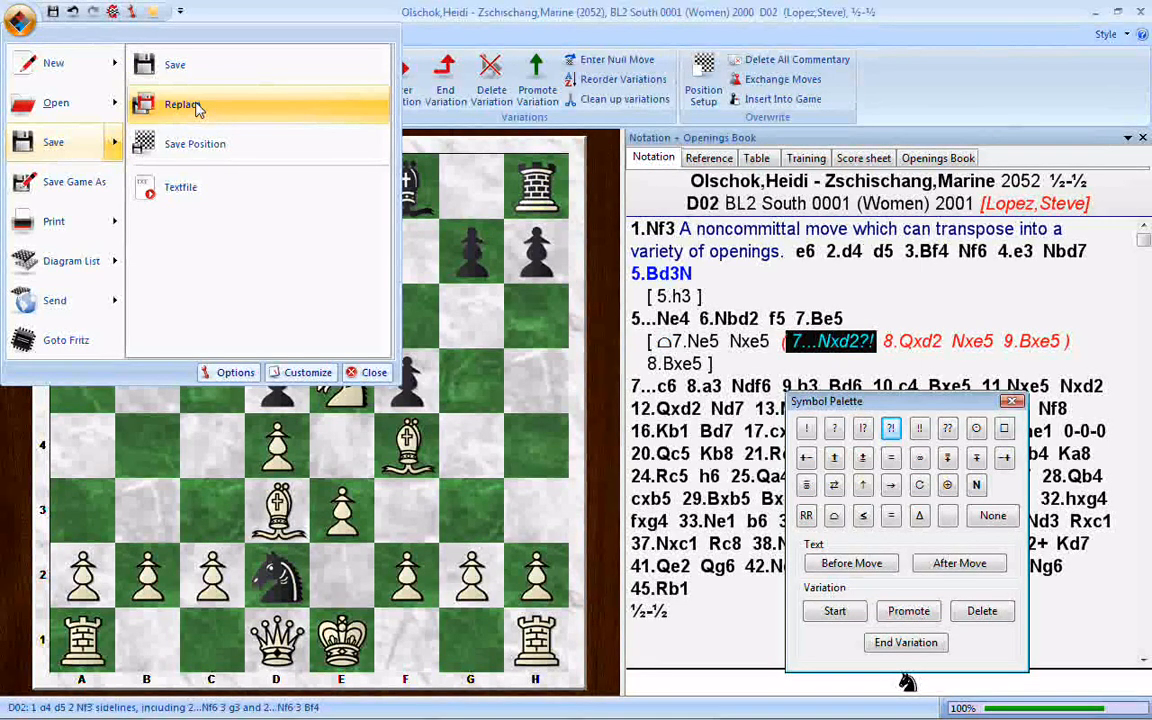
click(197, 108)
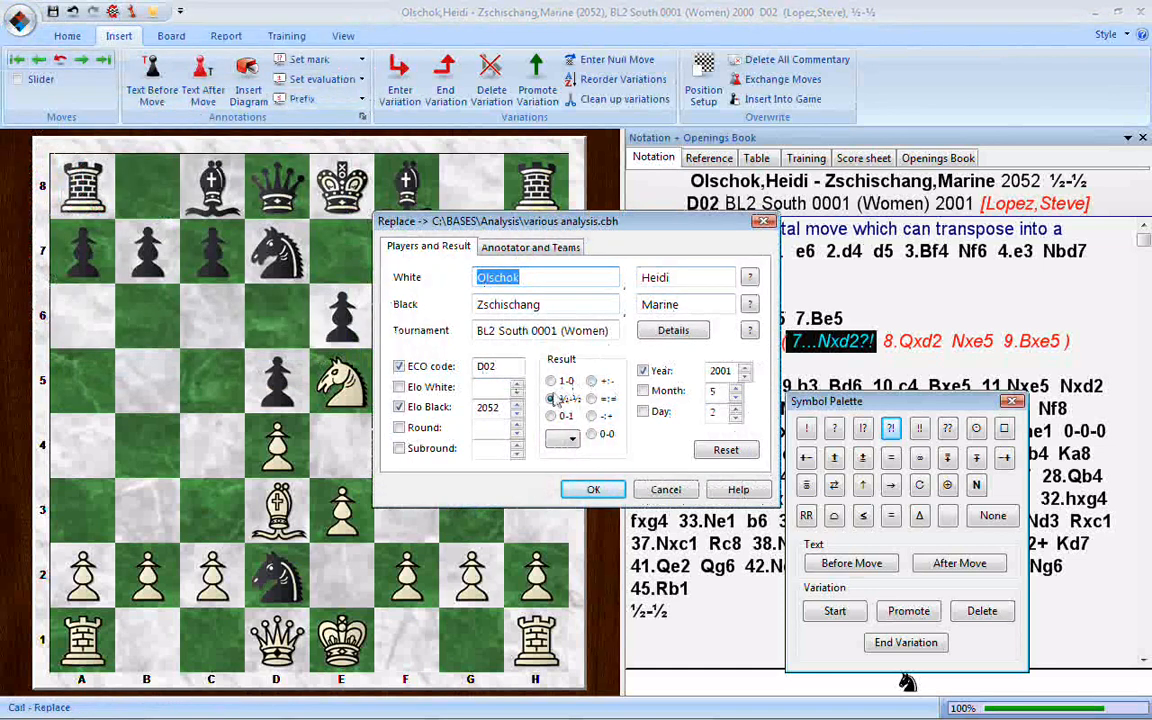
click(594, 489)
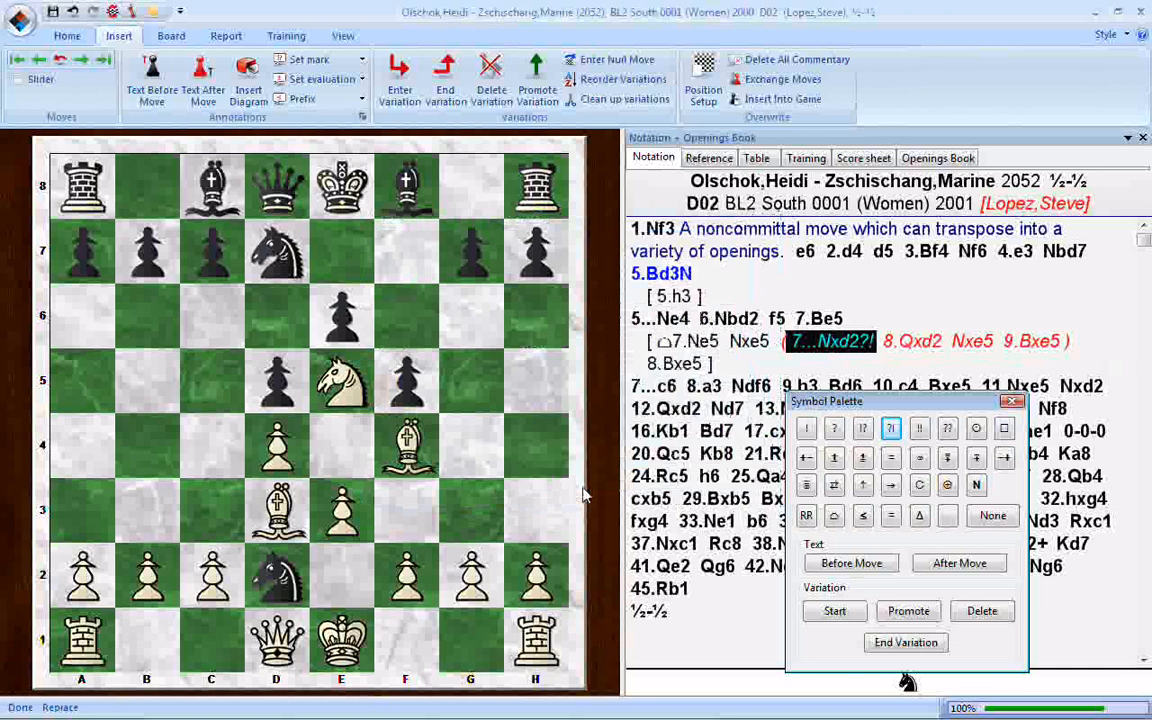